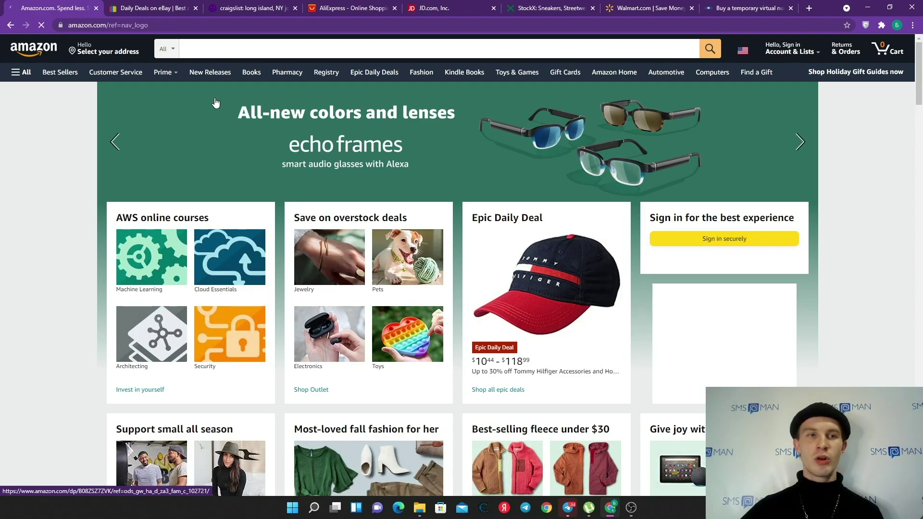
# Open the Account & Lists flyout on the Amazon homepage
pyautogui.moveTo(798, 56)
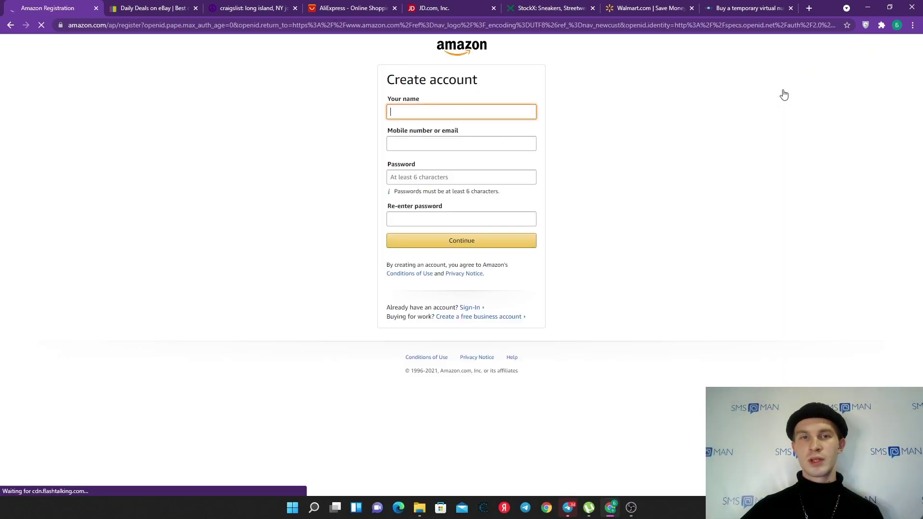
# Fill Amazon's form with a placeholder name and Chrome's suggested password, then go to SMS-Man
pyautogui.write('J')
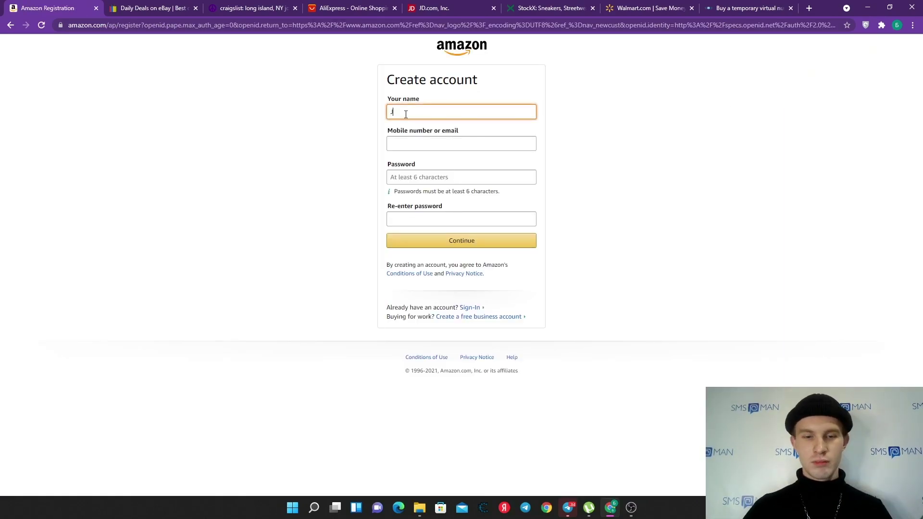
pyautogui.write('ohn Doe')
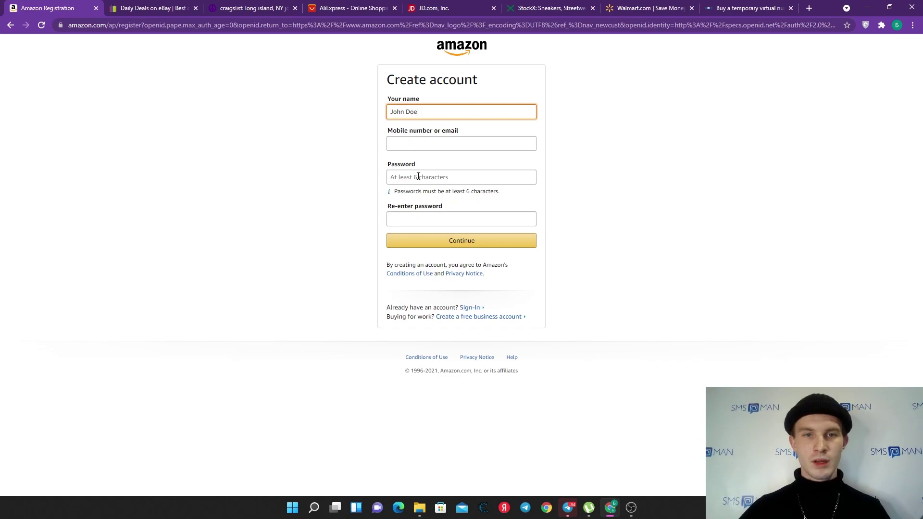
pyautogui.click(421, 177)
pyautogui.click(428, 195)
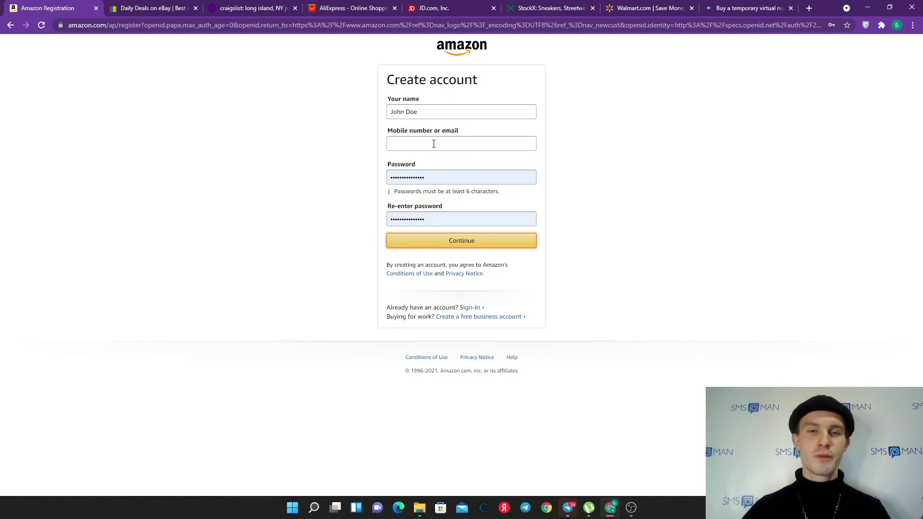
pyautogui.click(755, 9)
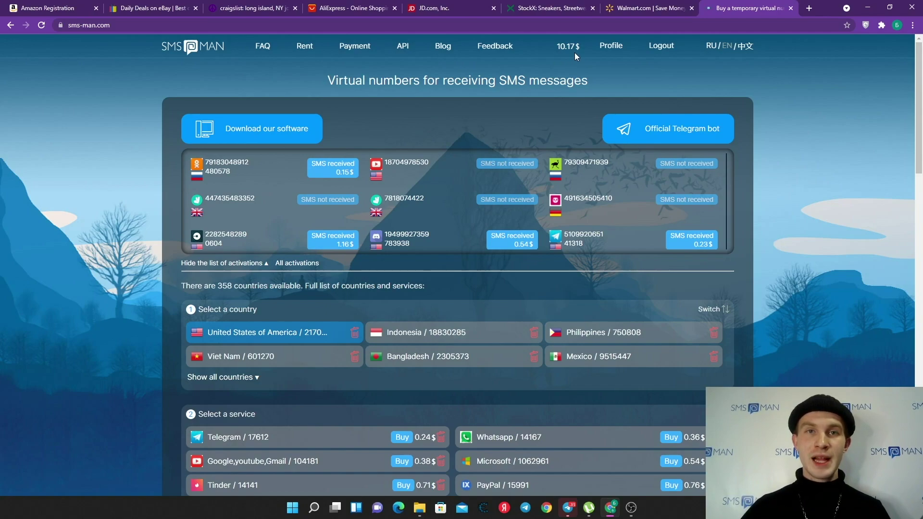
# Find Amazon via the 'ama' service search, buy its US number, and copy it
pyautogui.scroll(-4, 240, 164)
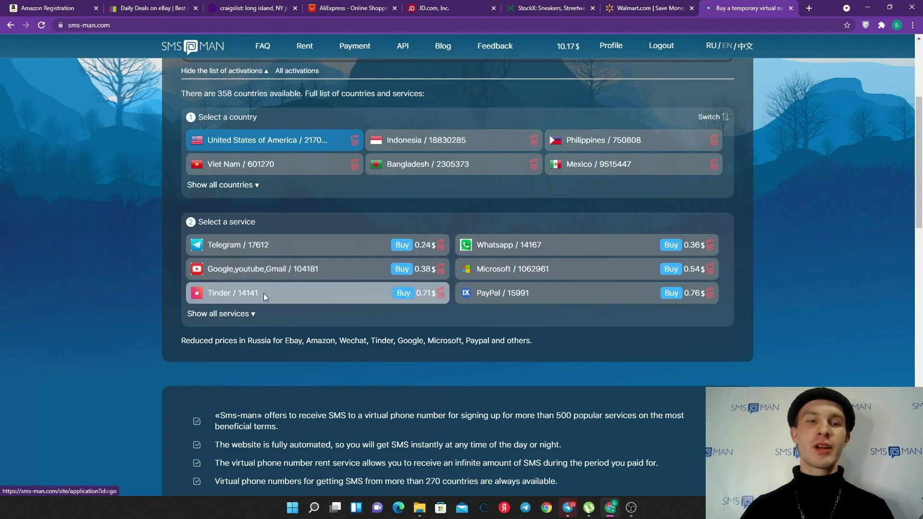
pyautogui.click(248, 314)
pyautogui.scroll(-1, 250, 310)
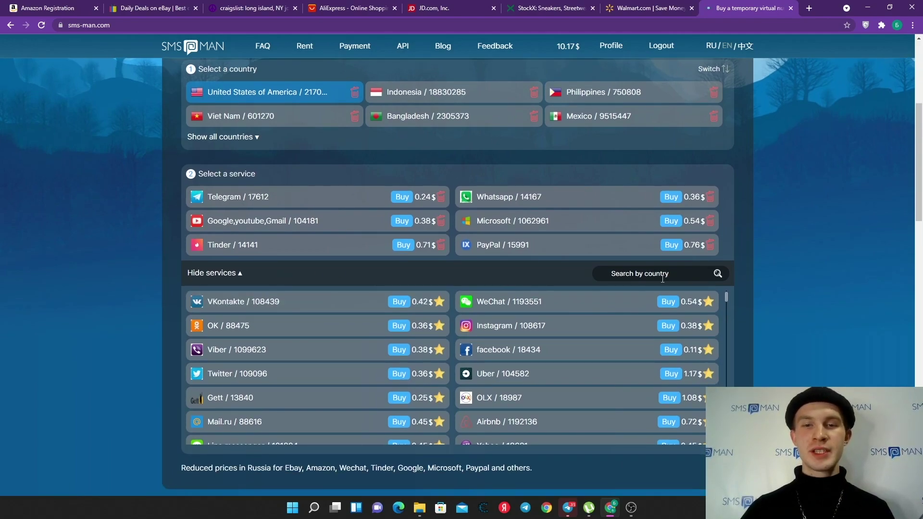
pyautogui.click(644, 278)
pyautogui.write('ama')
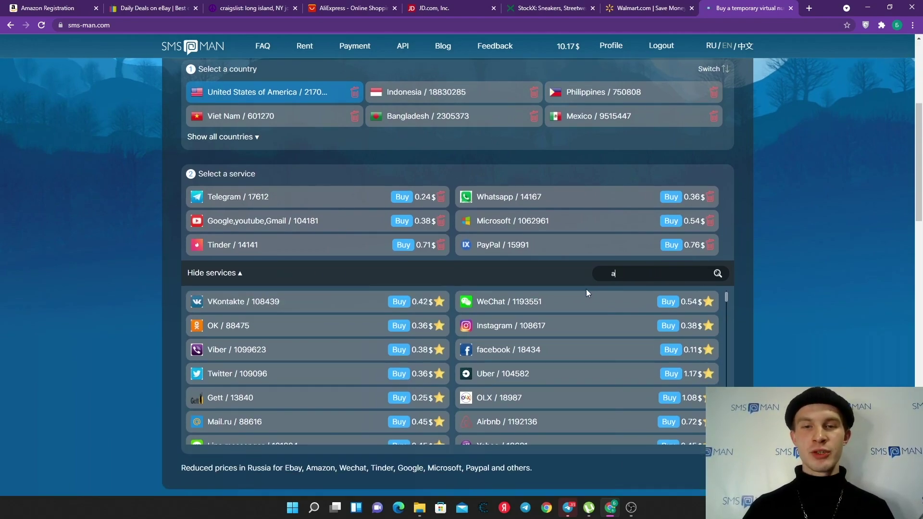
pyautogui.click(398, 302)
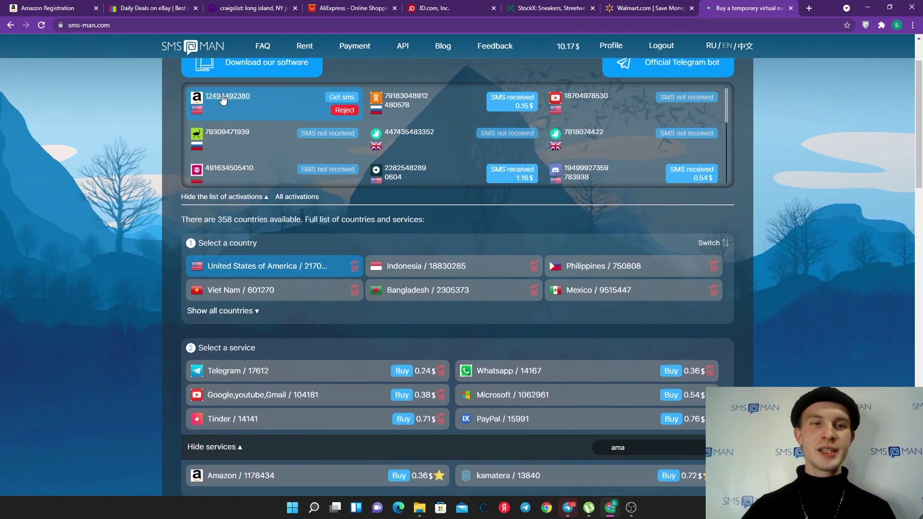
pyautogui.click(223, 99)
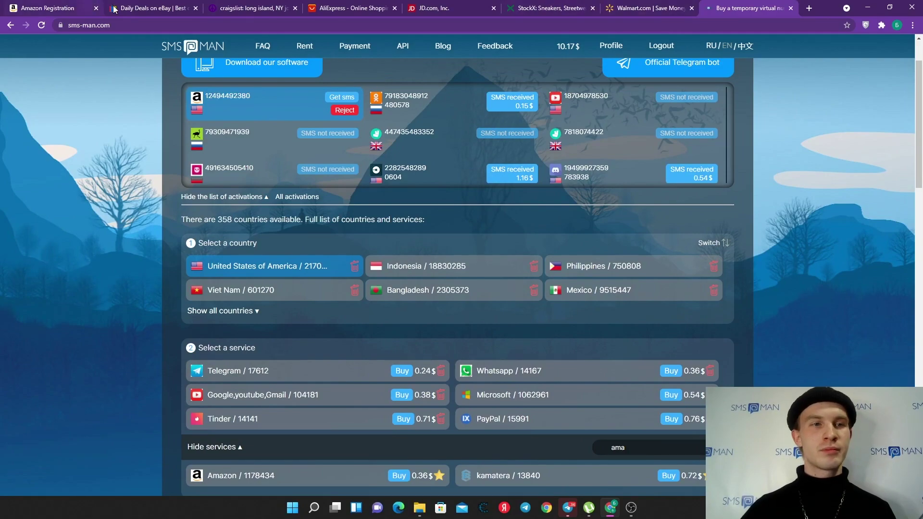
# Paste the rented number into Amazon's Mobile number field and submit for verification
pyautogui.click(52, 8)
pyautogui.click(451, 140)
pyautogui.hotkey('ctrl', 'v')
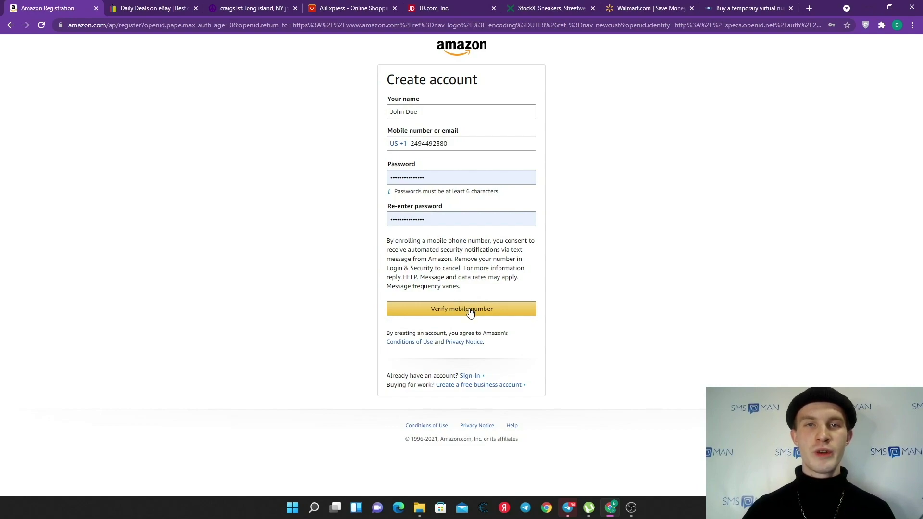
pyautogui.click(470, 312)
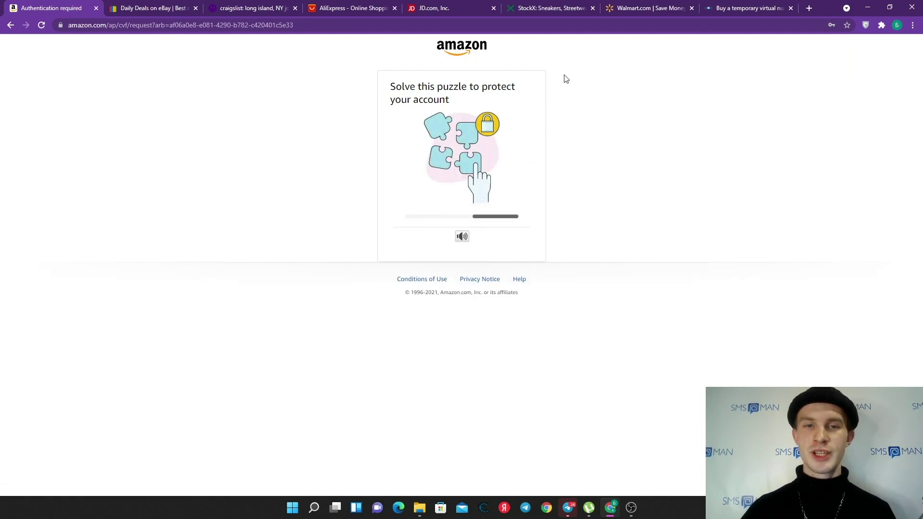
# Solve the dice security puzzle by picking the pairs that add up to the target
pyautogui.click(469, 212)
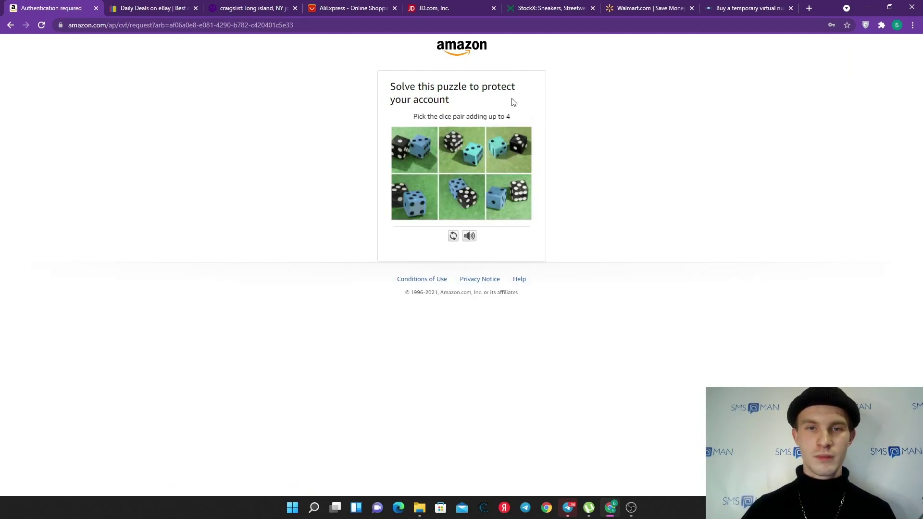
pyautogui.click(440, 149)
pyautogui.click(440, 149)
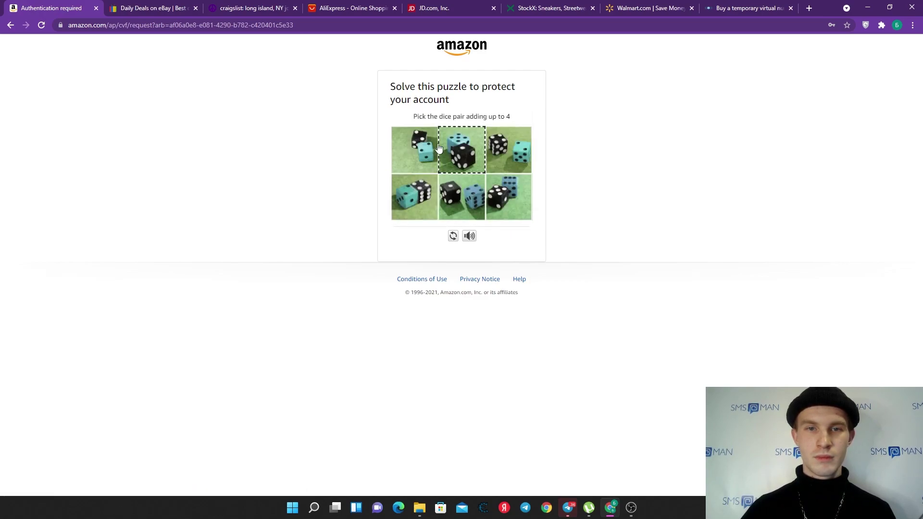
pyautogui.click(439, 148)
pyautogui.click(459, 154)
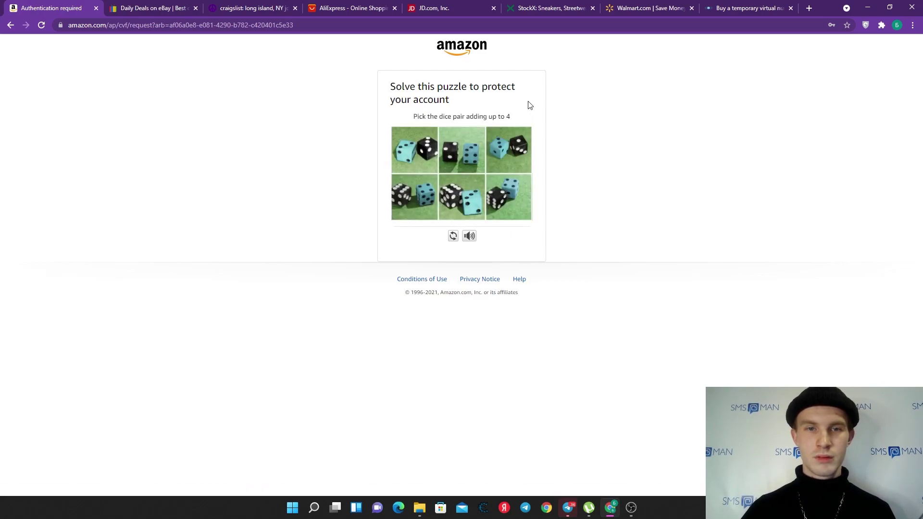
pyautogui.click(509, 149)
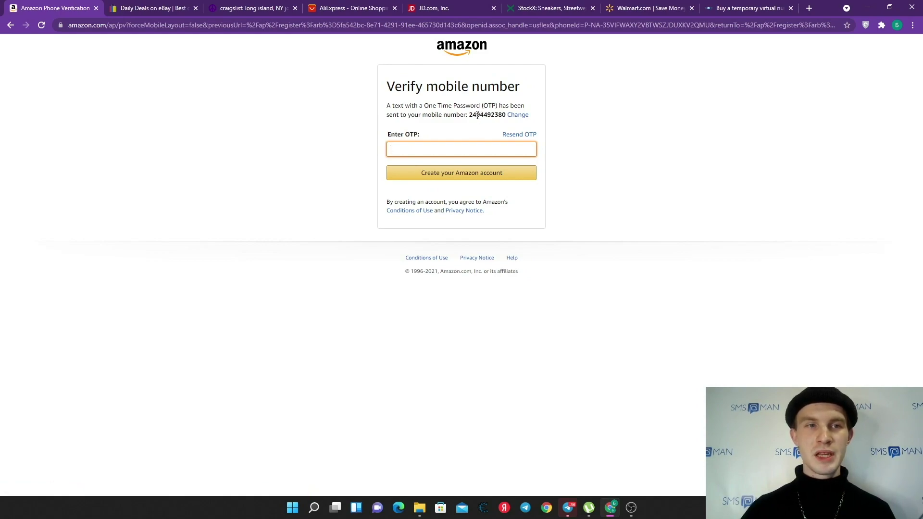
# Check the Amazon number for an SMS on SMS-Man and reject it when none arrives
pyautogui.click(718, 10)
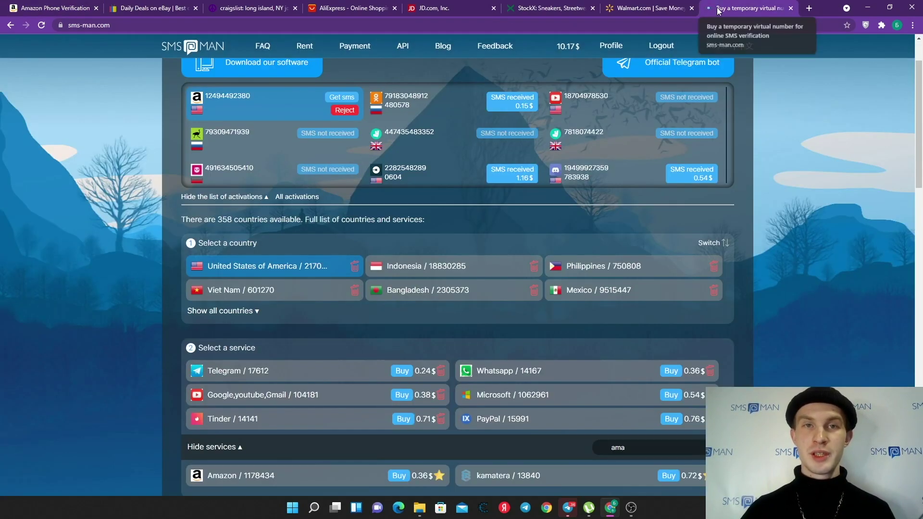
pyautogui.click(342, 99)
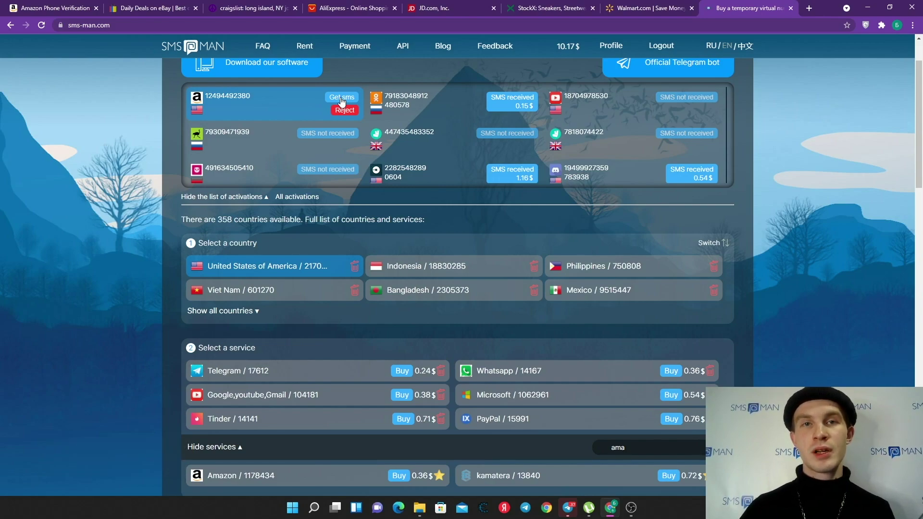
pyautogui.click(342, 100)
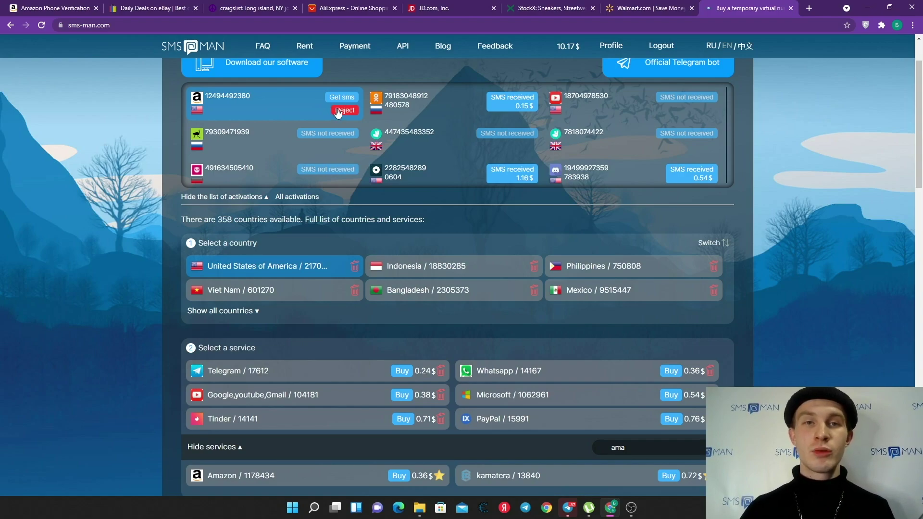
pyautogui.click(337, 111)
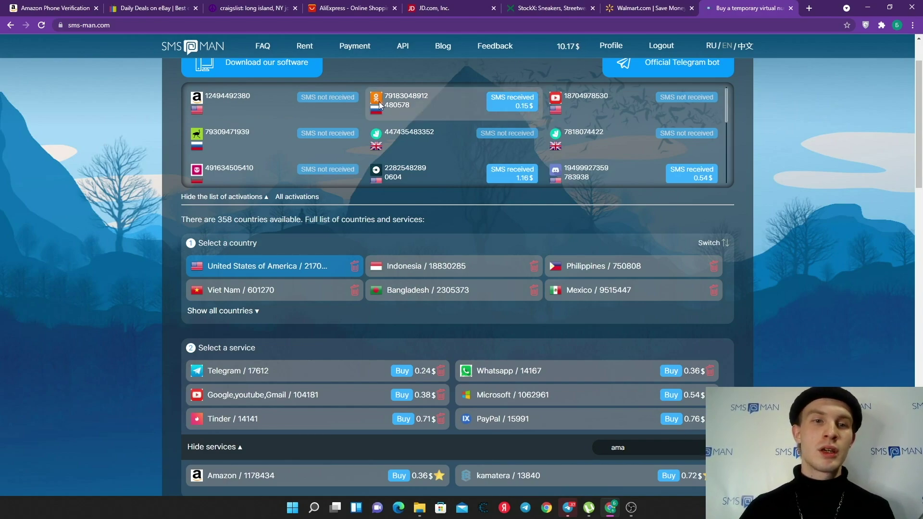
# Buy another Amazon number, copy it, and return to Amazon's verification page
pyautogui.scroll(-1, 333, 195)
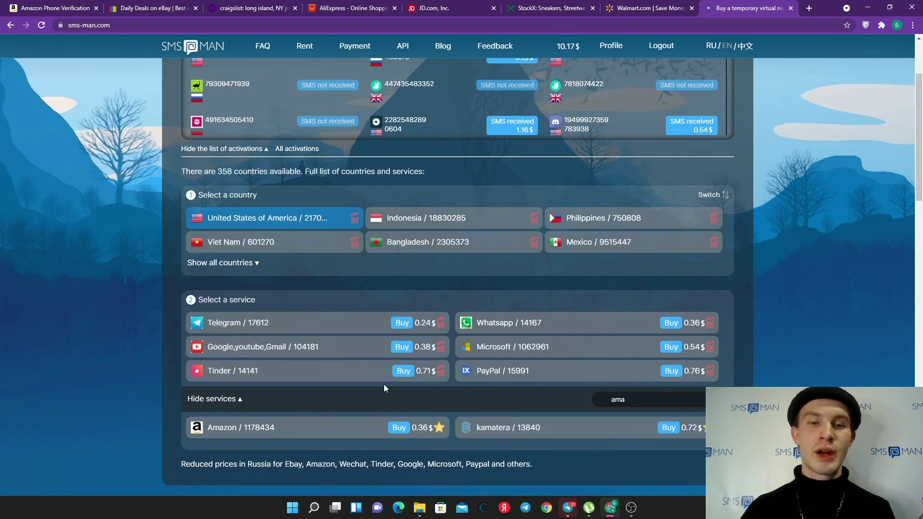
pyautogui.click(400, 429)
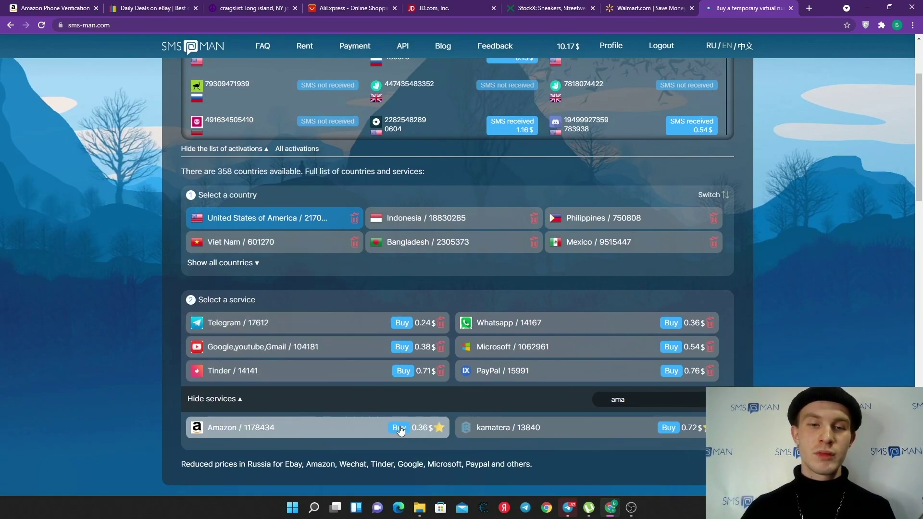
pyautogui.scroll(1, 401, 420)
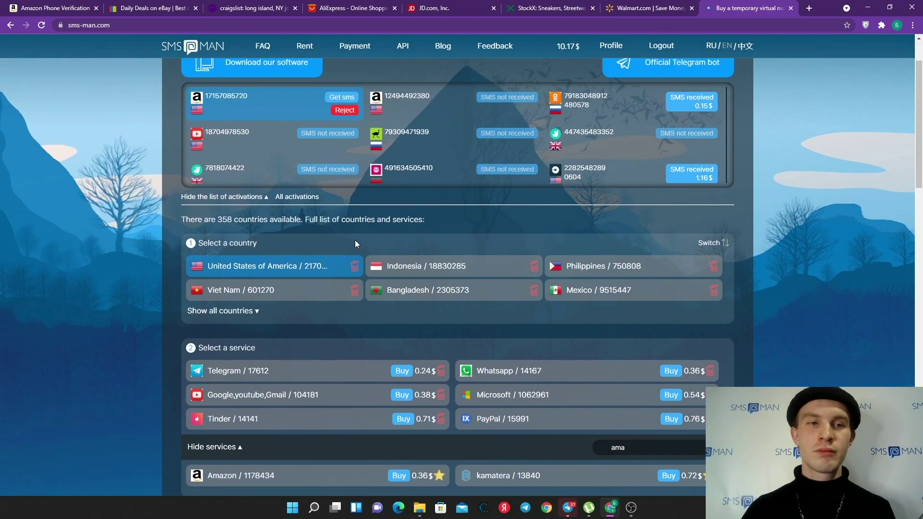
pyautogui.click(221, 99)
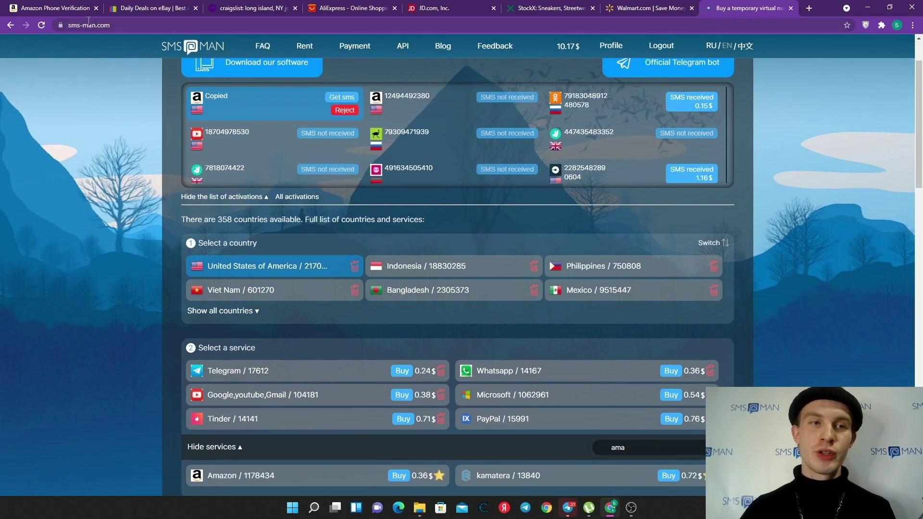
pyautogui.click(74, 10)
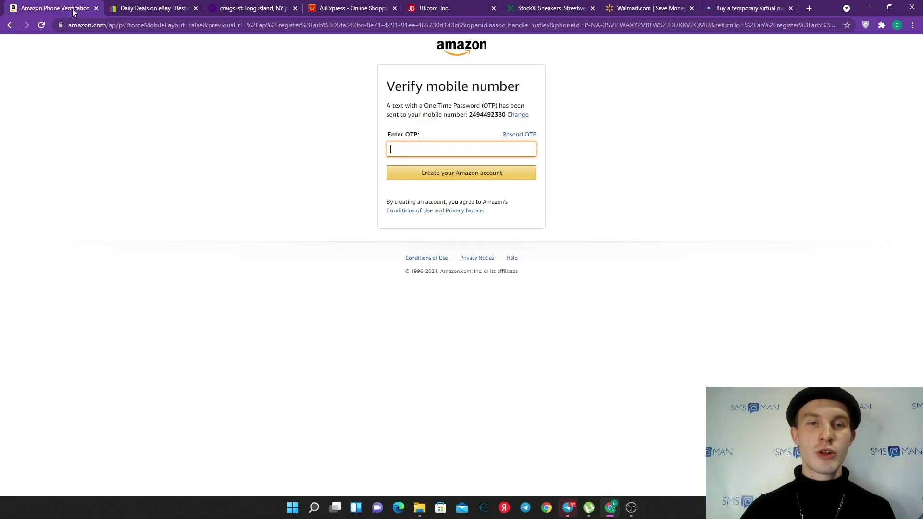
# Choose Change beside the number on Amazon's Verify mobile number page
pyautogui.click(523, 118)
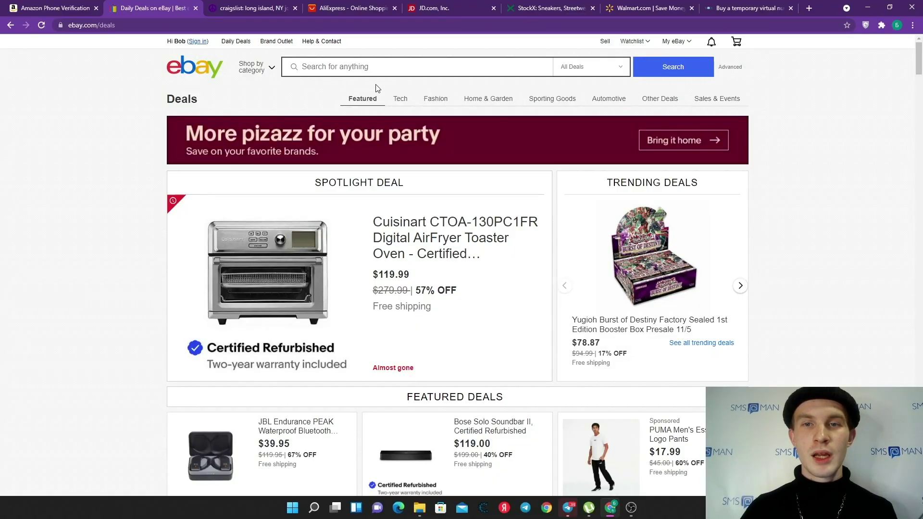
# Open eBay's account creation page and fill in the placeholder first and last name
pyautogui.click(669, 42)
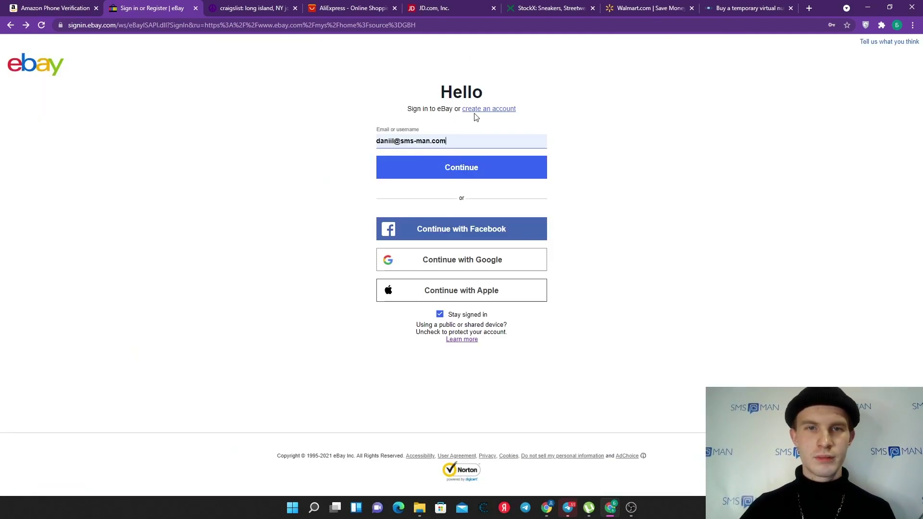
pyautogui.click(484, 109)
pyautogui.click(303, 169)
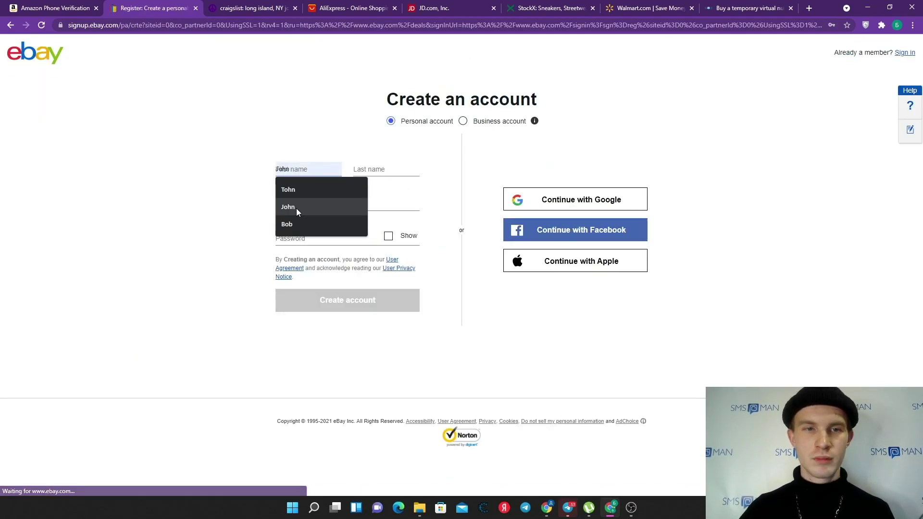
pyautogui.click(288, 206)
pyautogui.press('Tab')
pyautogui.write('Doe')
# Enter the e-mail address, accept Chrome's strong password, and create the eBay account
pyautogui.click(339, 205)
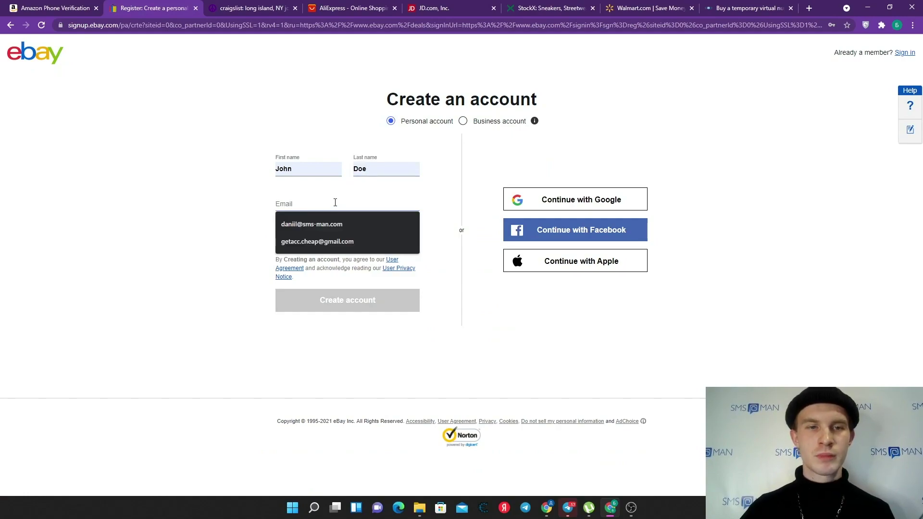
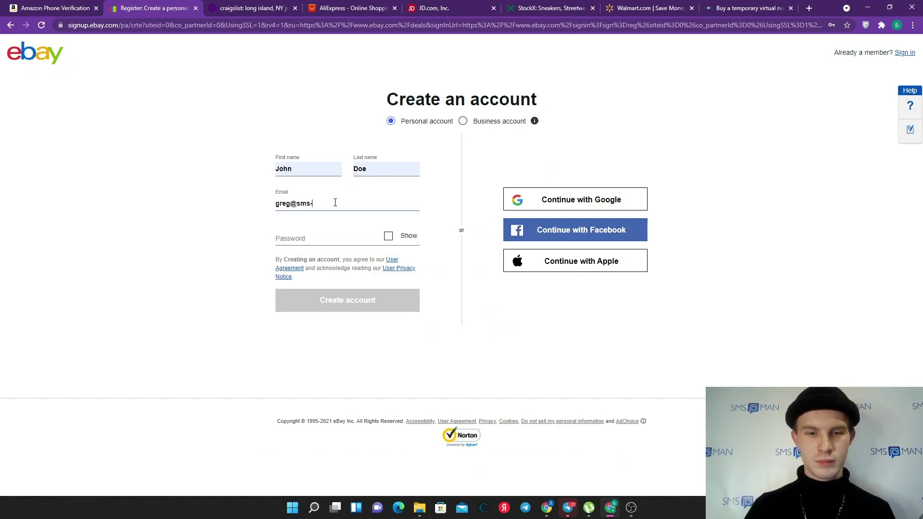
pyautogui.click(324, 233)
pyautogui.click(341, 335)
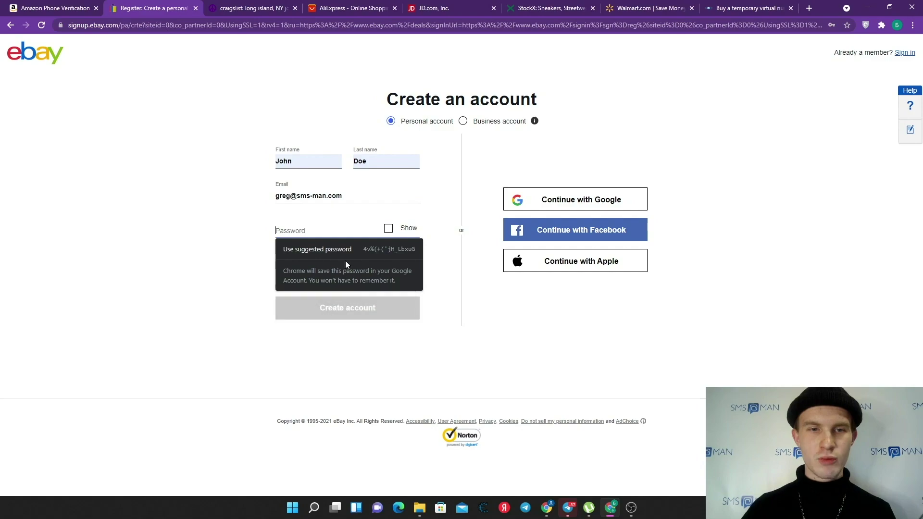
pyautogui.click(345, 261)
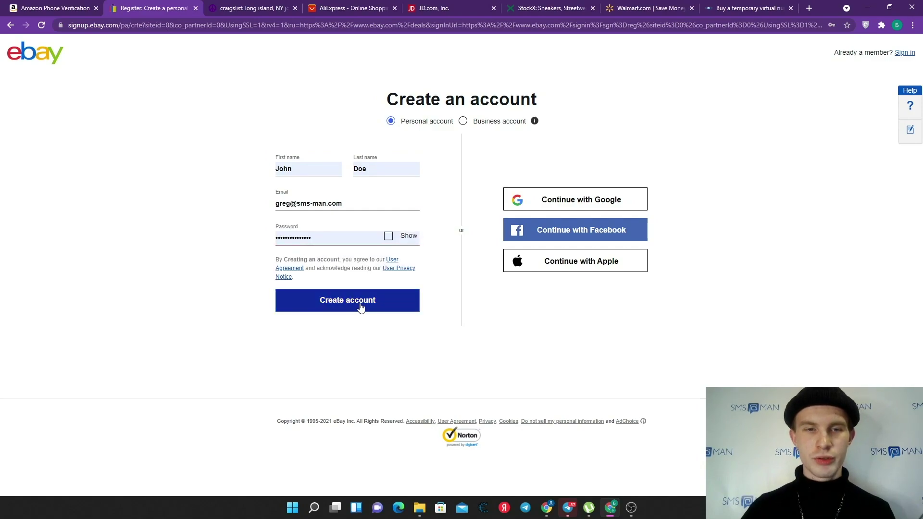
pyautogui.click(361, 308)
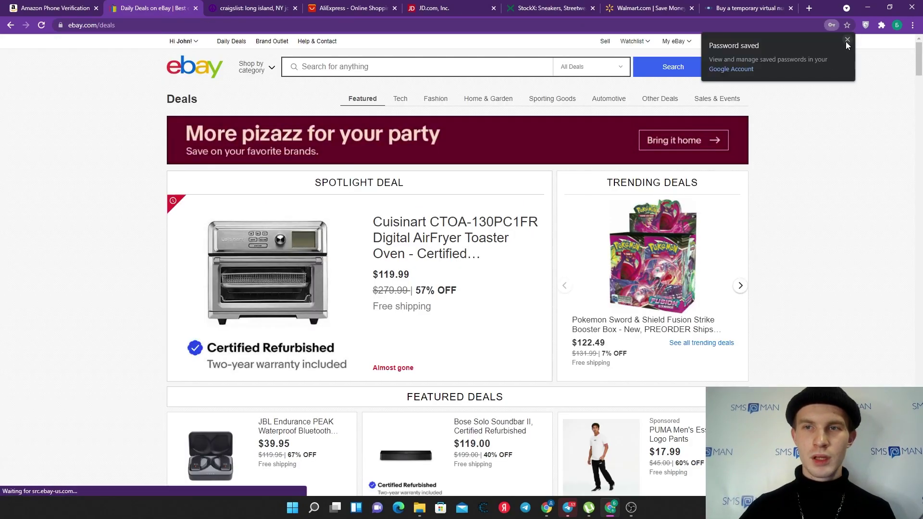
# Reach Personal information from Account settings and fill the address from the 'town' suggestion
pyautogui.moveTo(196, 42)
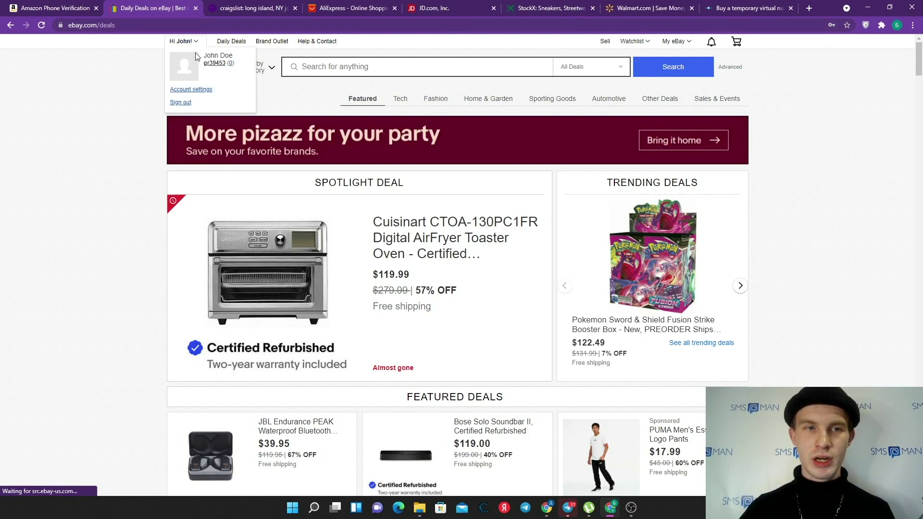
pyautogui.click(206, 93)
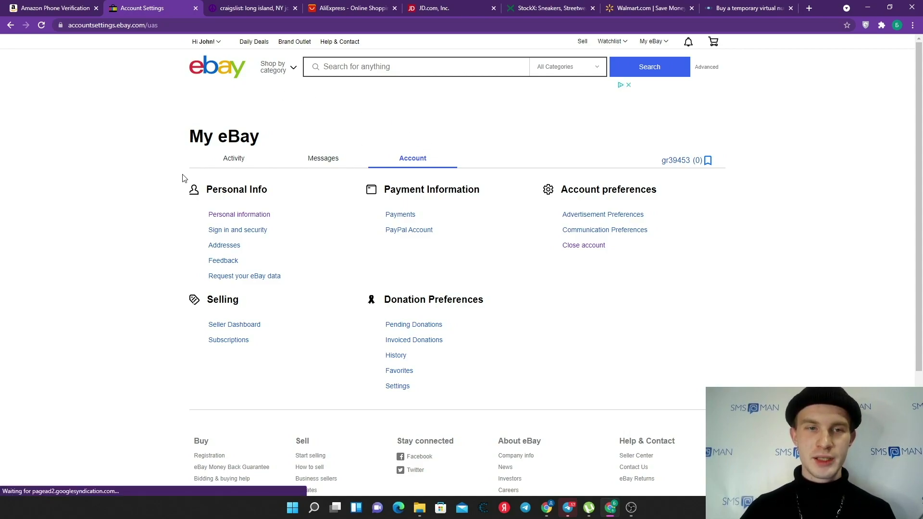
pyautogui.click(253, 220)
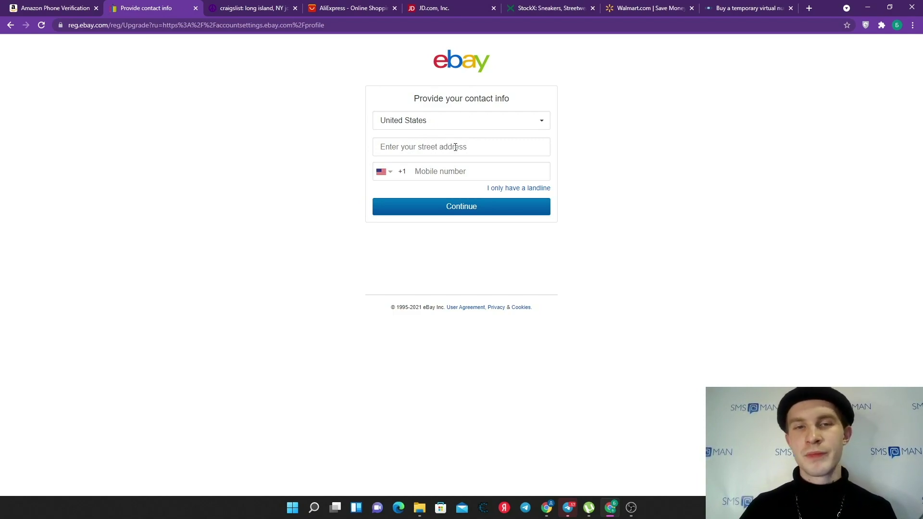
pyautogui.click(454, 147)
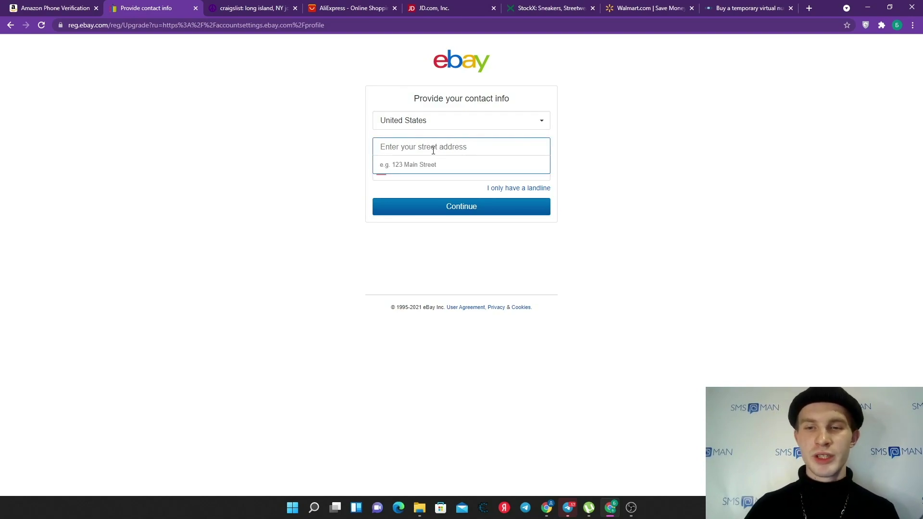
pyautogui.write('town')
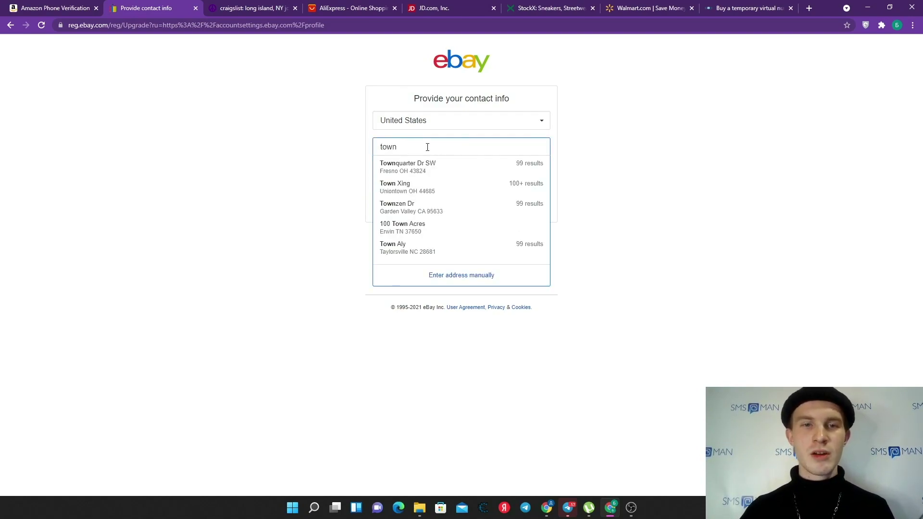
pyautogui.click(391, 195)
pyautogui.click(457, 183)
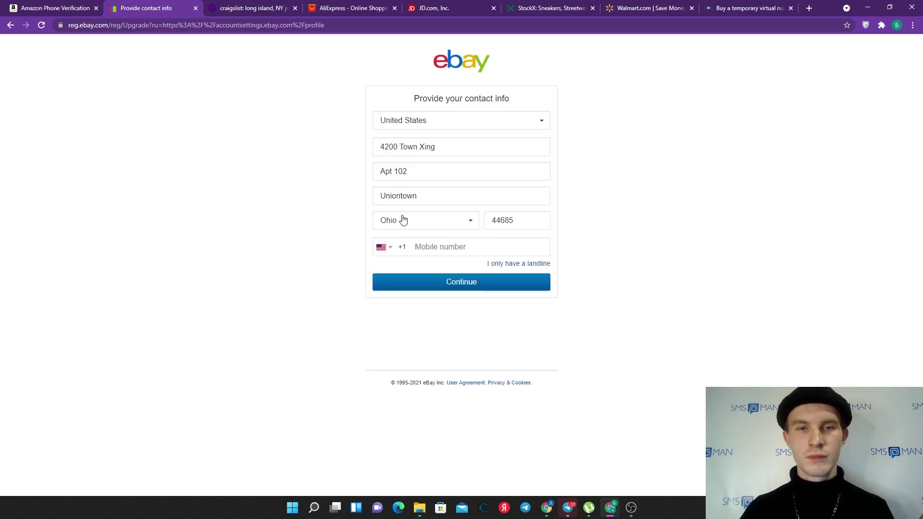
# Check the Amazon number for an SMS, replace the service search with 'eb', and try buying Ebay
pyautogui.click(748, 9)
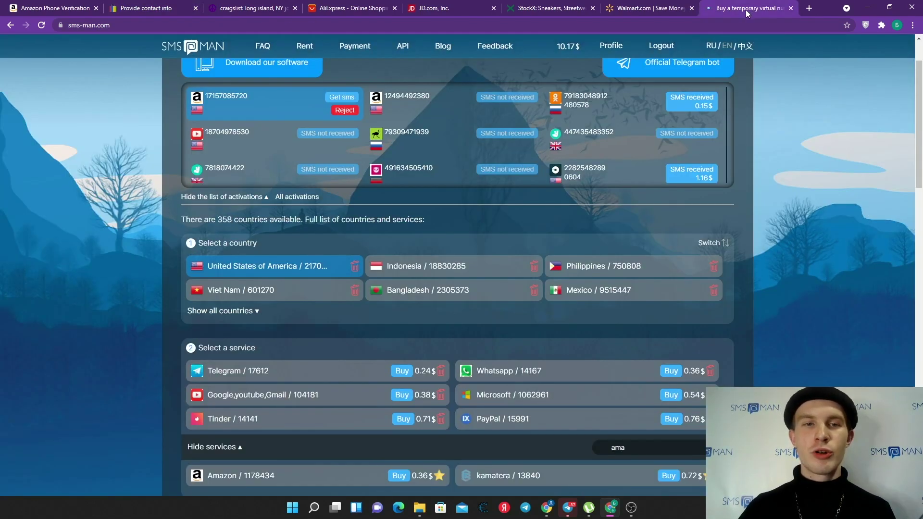
pyautogui.click(347, 98)
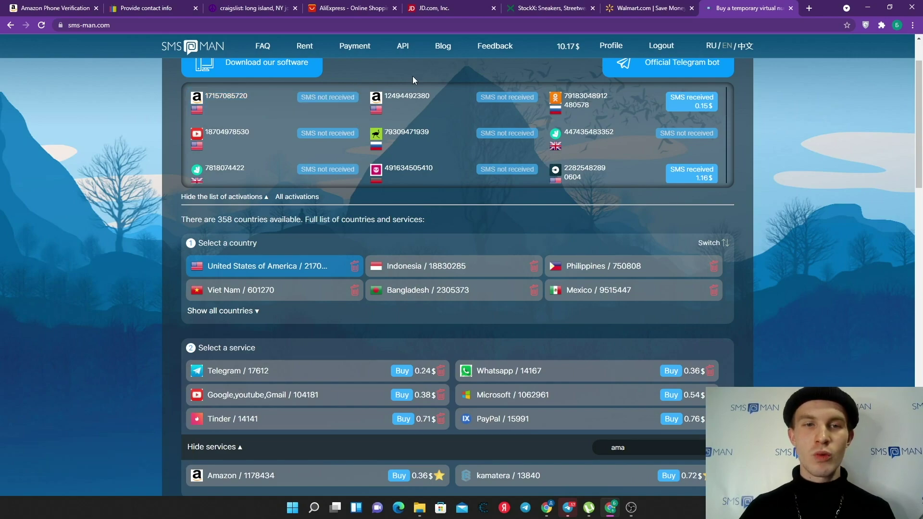
pyautogui.scroll(-2, 603, 340)
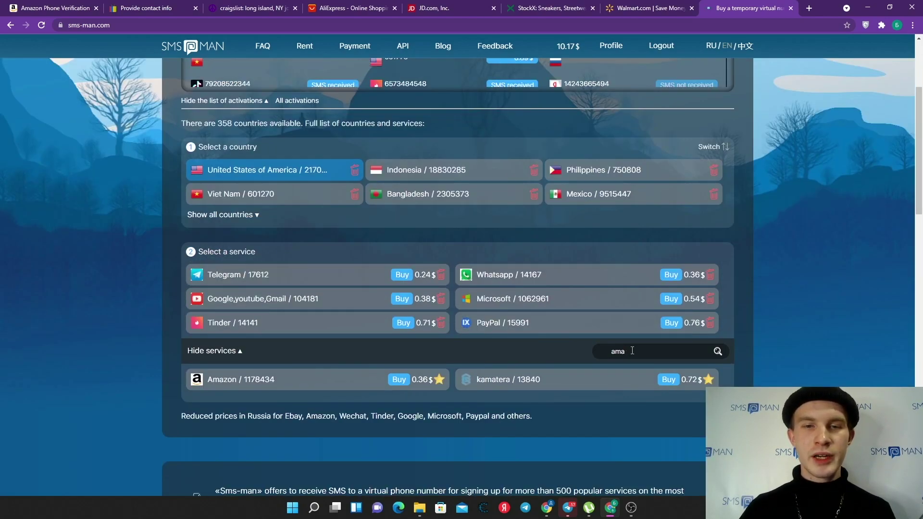
pyautogui.doubleClick(618, 351)
pyautogui.press('BackSpace')
pyautogui.write('eb')
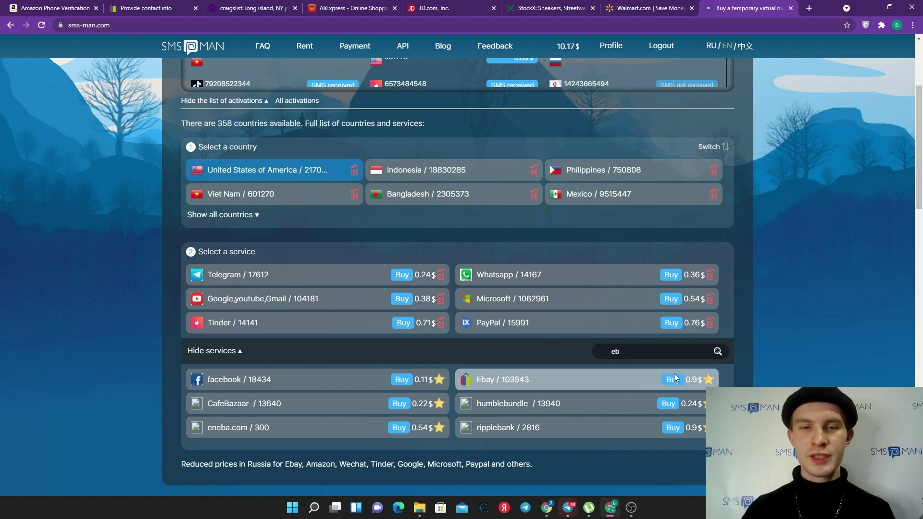
pyautogui.click(673, 379)
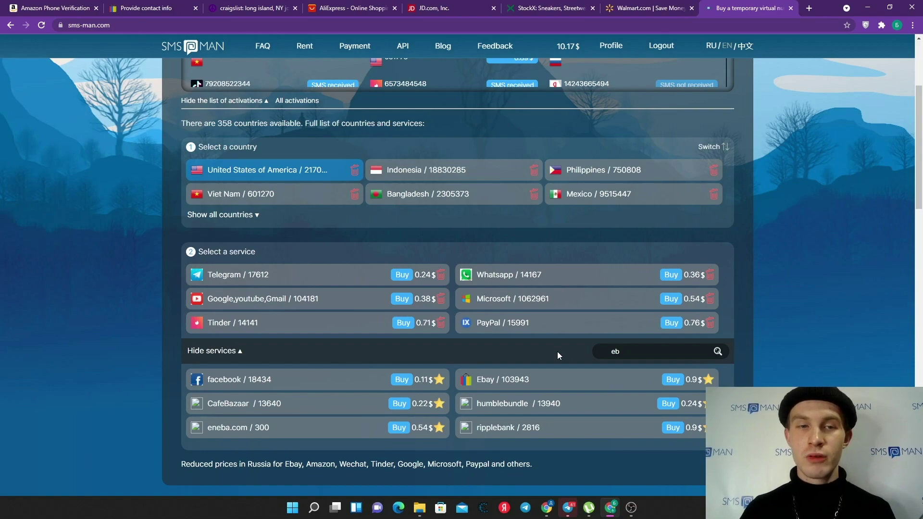
# Switch the country to United Kingdom via 'un', search 'eba', and buy the Ebay number
pyautogui.click(234, 215)
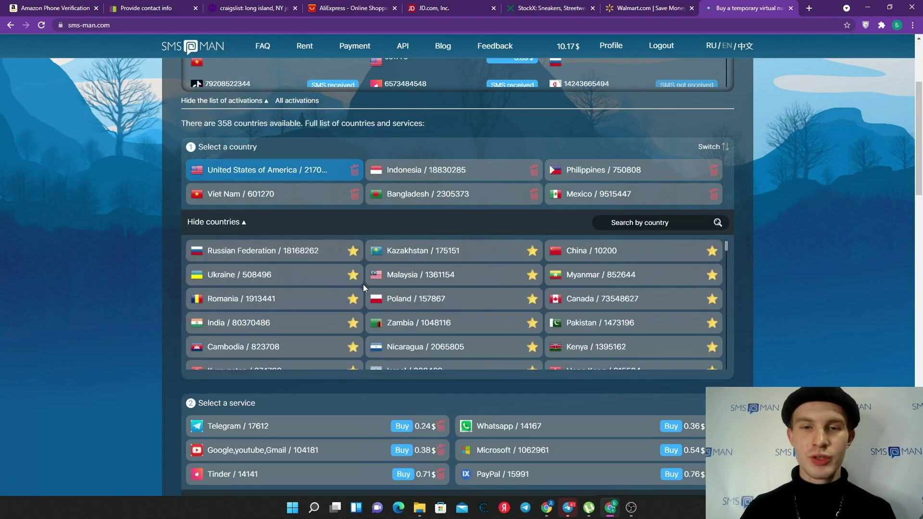
pyautogui.click(673, 223)
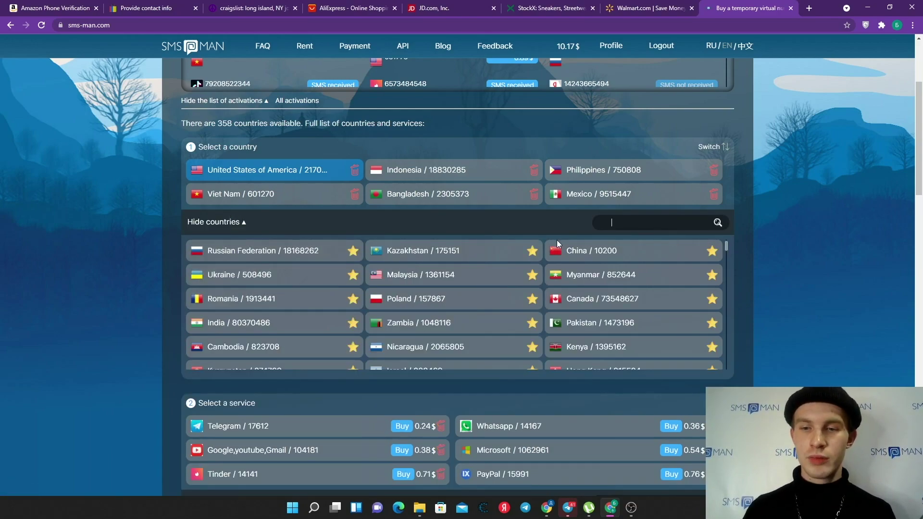
pyautogui.write('un')
pyautogui.scroll(-2, 498, 319)
pyautogui.write('eb')
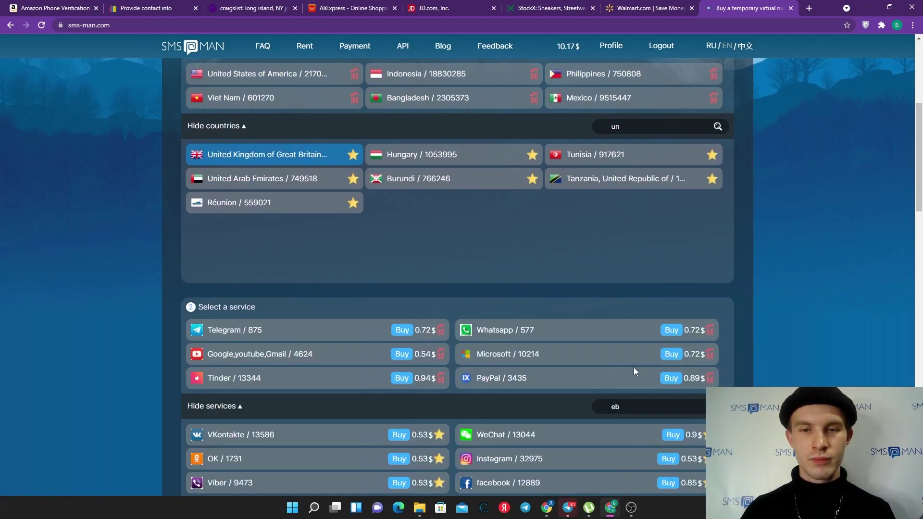
pyautogui.write('a')
pyautogui.scroll(-1, 480, 399)
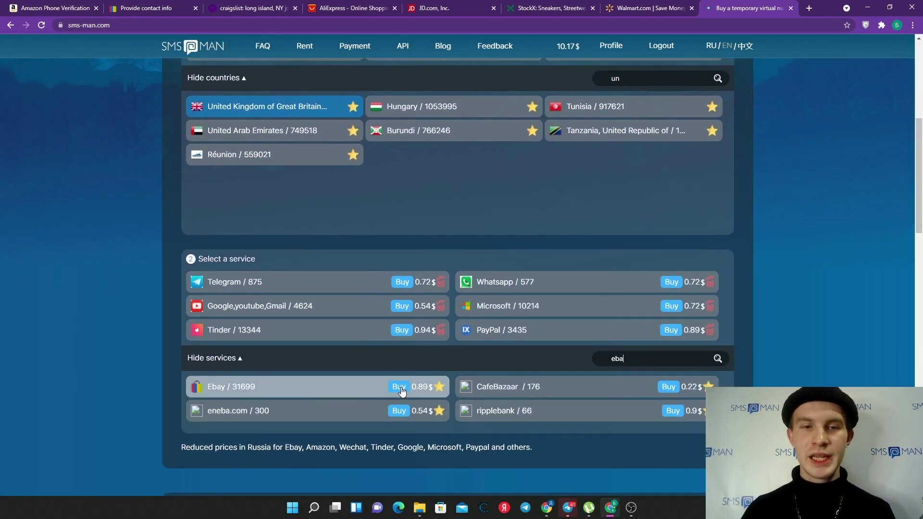
pyautogui.click(400, 387)
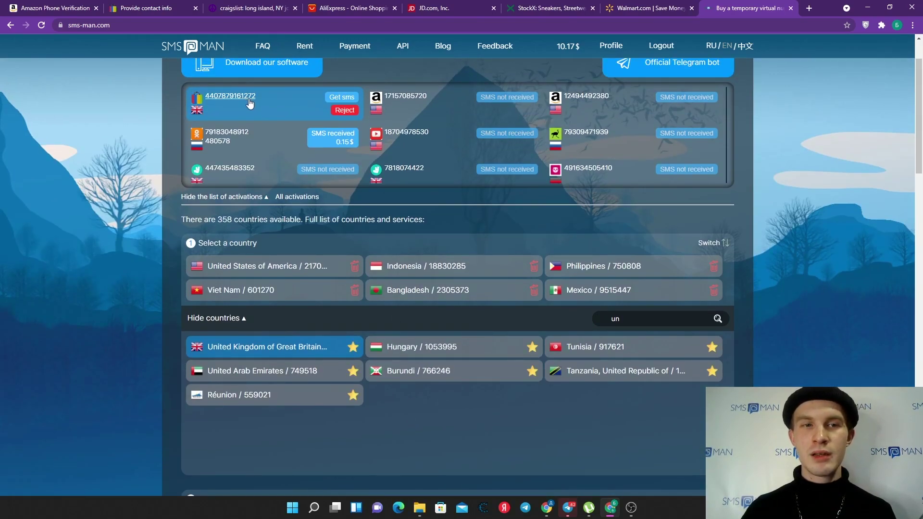
# Submit eBay's contact info with the copied UK number under +44, dropping its duplicated 44 prefix
pyautogui.click(230, 96)
pyautogui.click(154, 9)
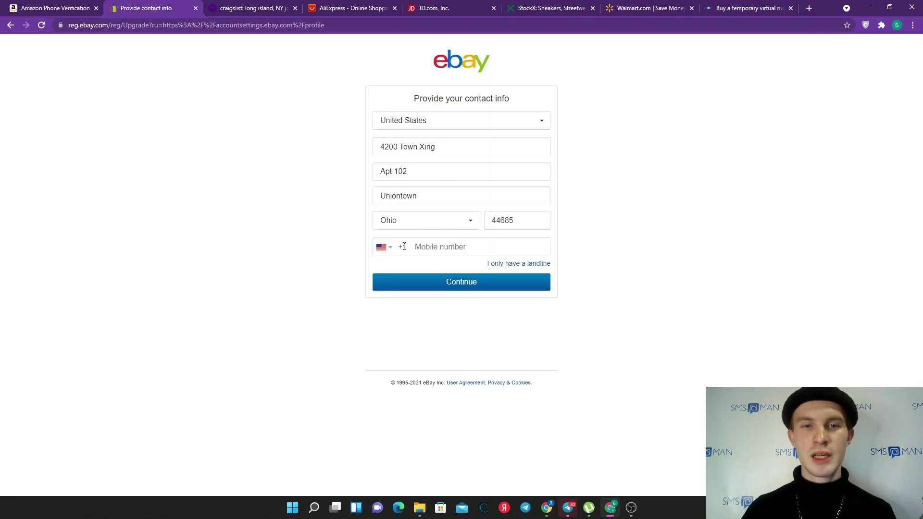
pyautogui.click(384, 247)
pyautogui.scroll(-15, 431, 289)
pyautogui.scroll(-20, 433, 288)
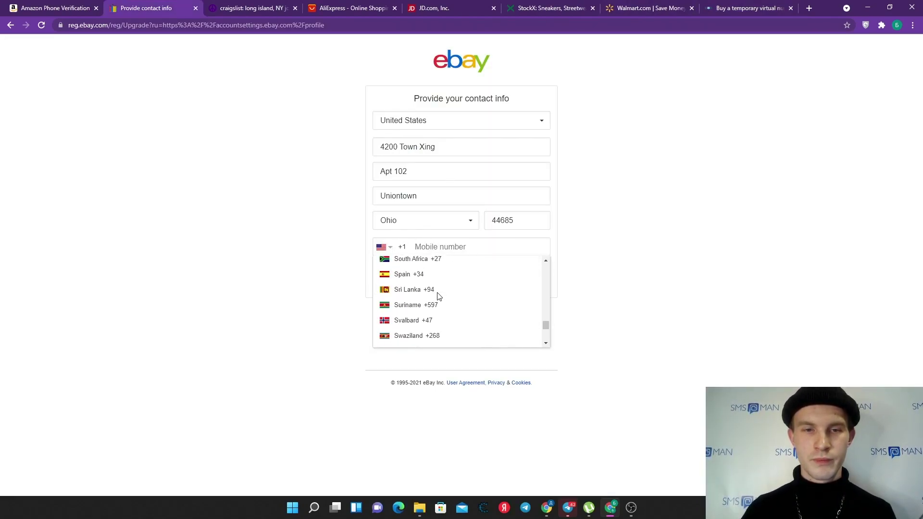
pyautogui.scroll(-3, 433, 293)
pyautogui.scroll(3, 433, 294)
pyautogui.click(430, 291)
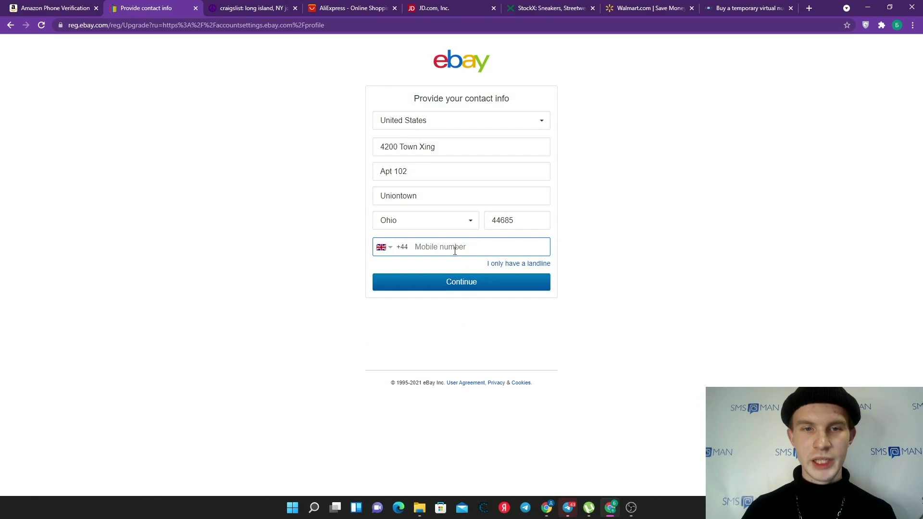
pyautogui.hotkey('ctrl', 'v')
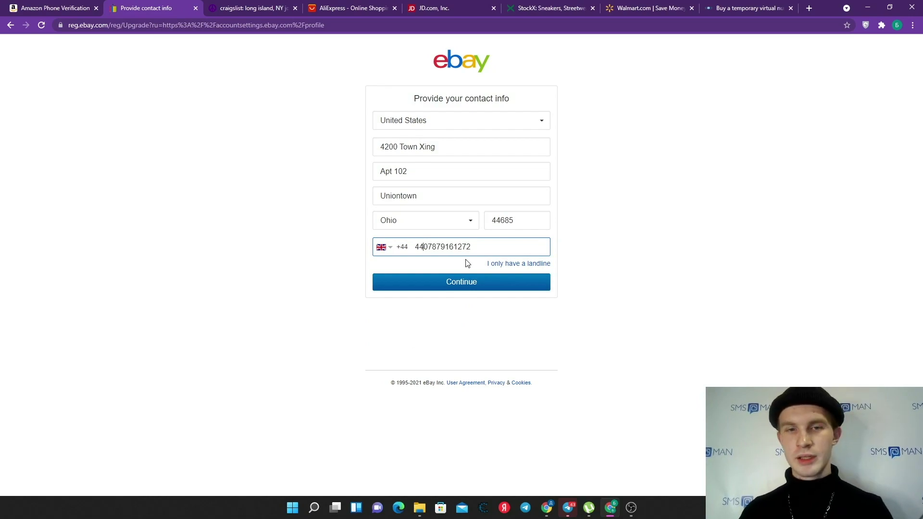
pyautogui.press('BackSpace')
pyautogui.press('BackSpace')
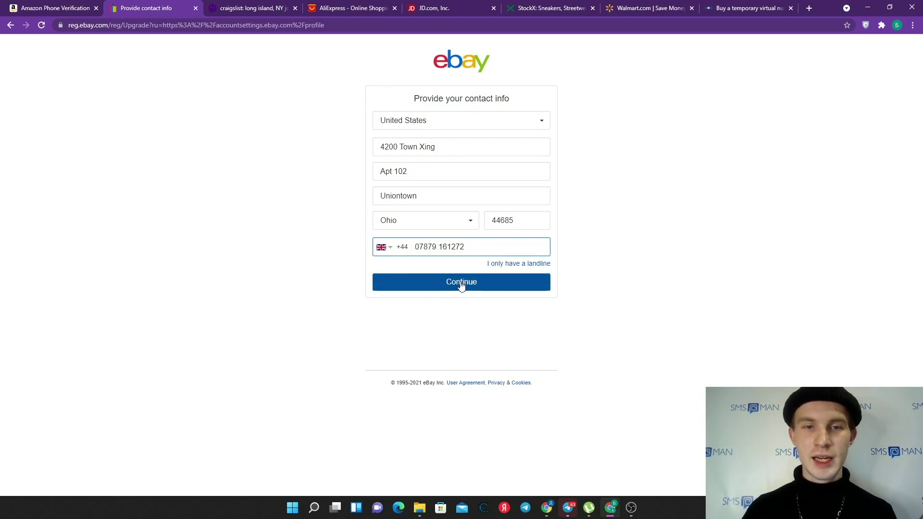
pyautogui.click(460, 282)
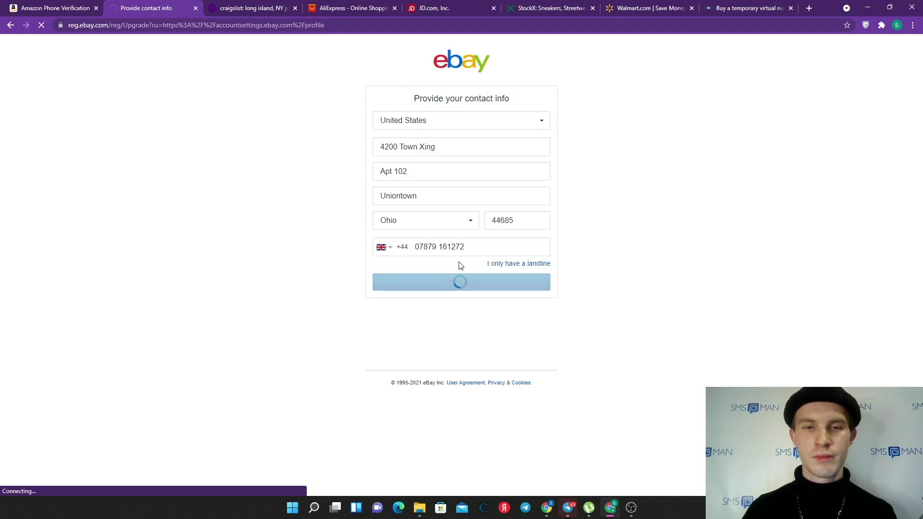
# Sign back in to eBay with the saved password
pyautogui.click(398, 166)
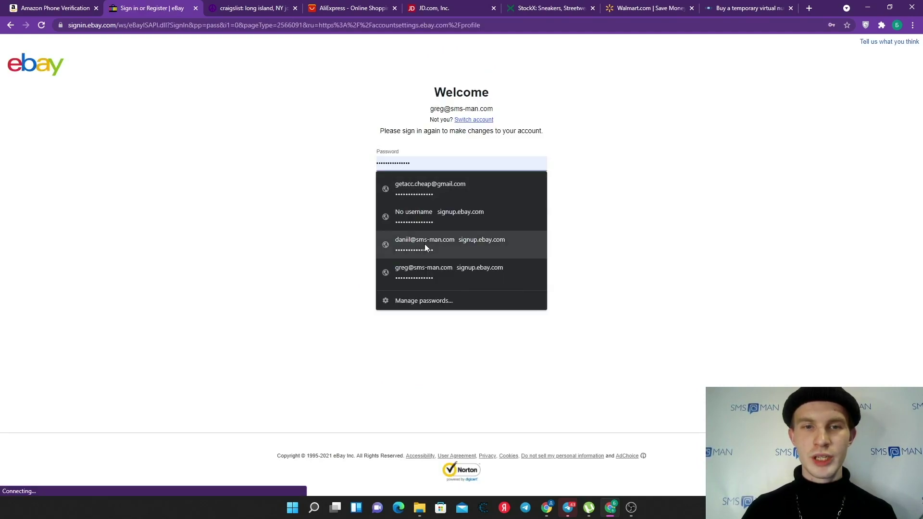
pyautogui.click(441, 270)
pyautogui.click(443, 191)
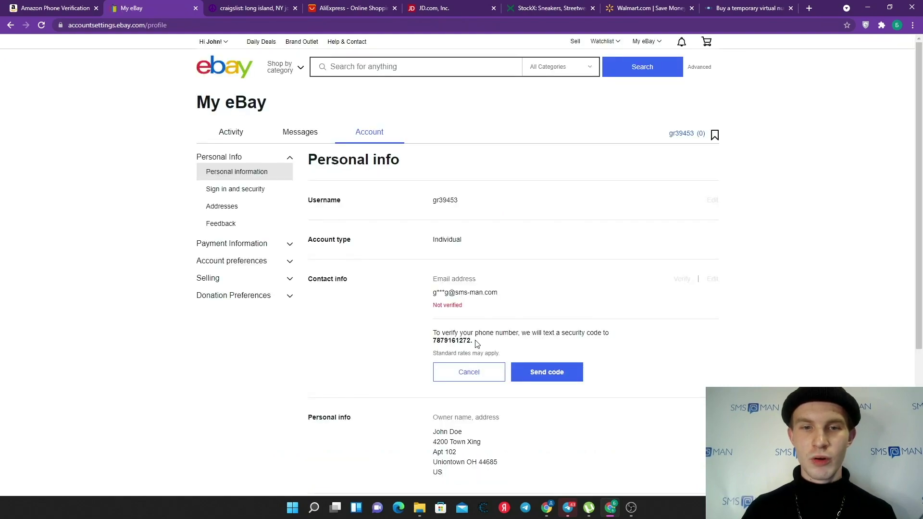
# Have eBay text a code to the UK number, fetch it on SMS-Man, and verify it
pyautogui.click(548, 374)
pyautogui.click(714, 10)
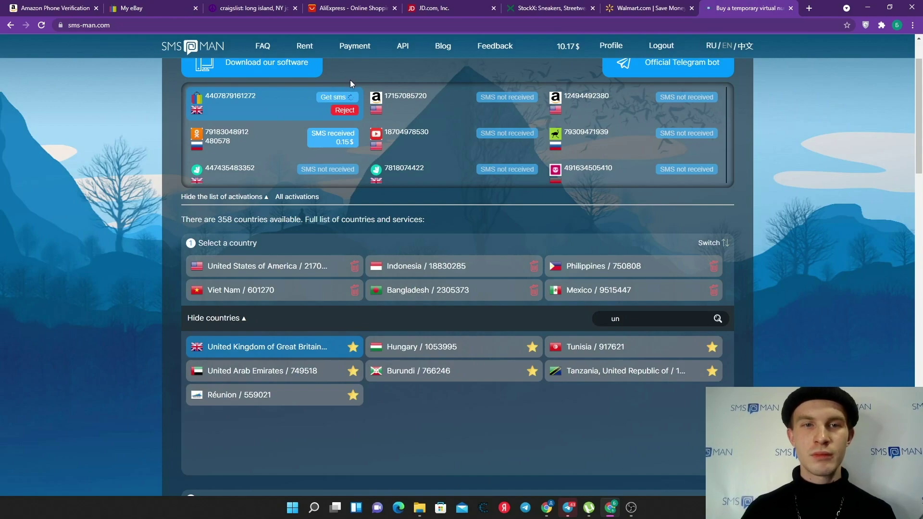
pyautogui.click(349, 95)
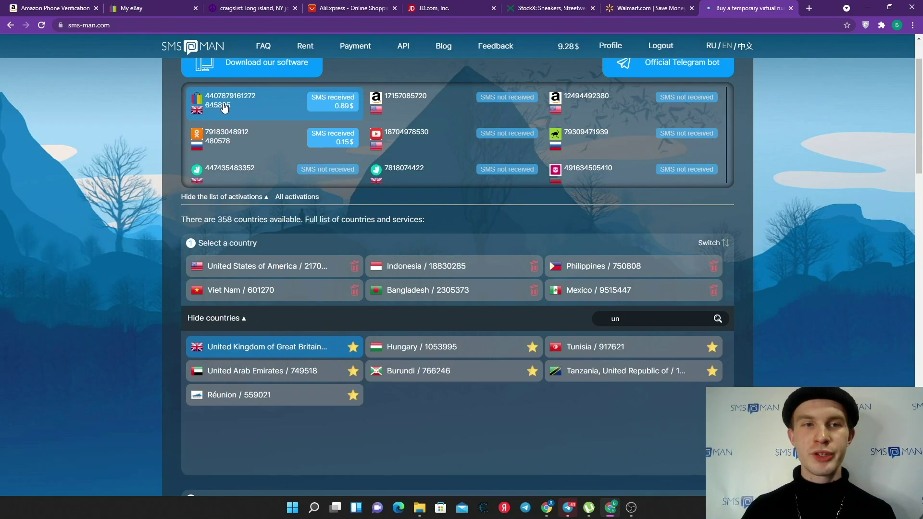
pyautogui.click(139, 8)
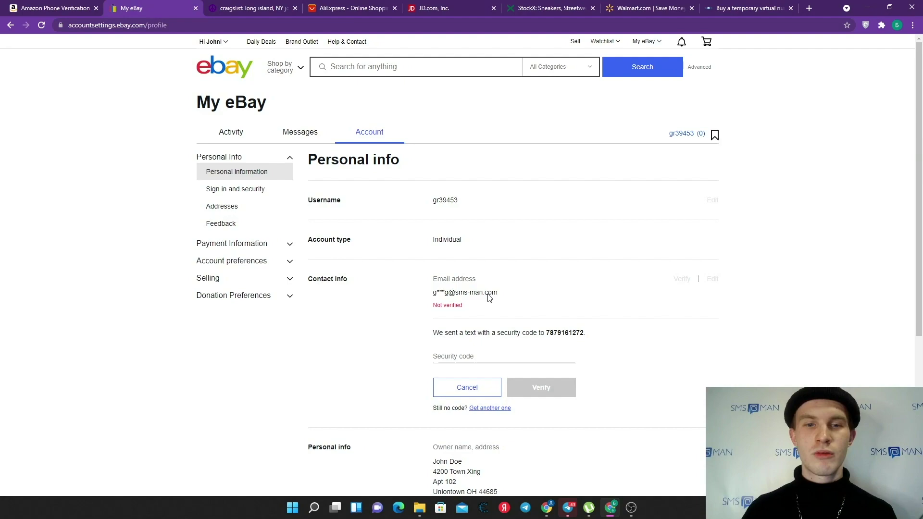
pyautogui.click(504, 356)
pyautogui.click(481, 374)
pyautogui.click(535, 389)
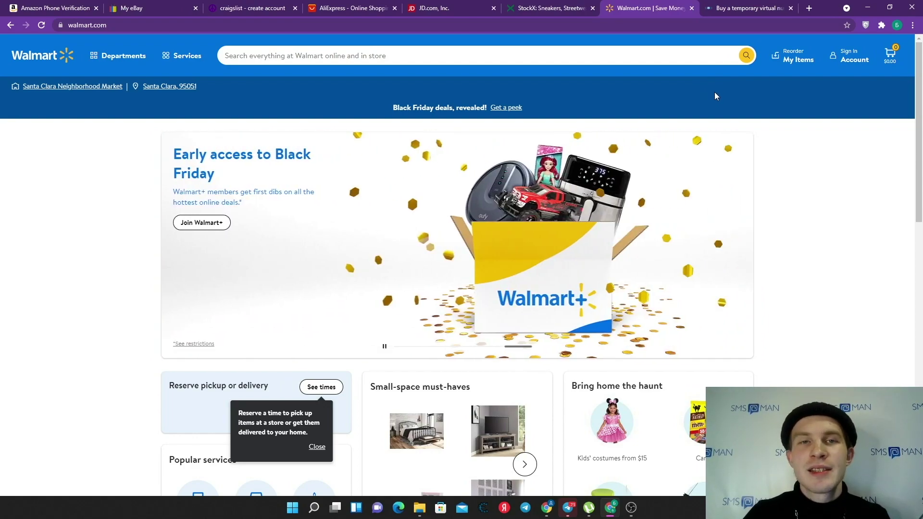
# Create a Walmart account using the saved name and e-mail plus a new password
pyautogui.click(850, 56)
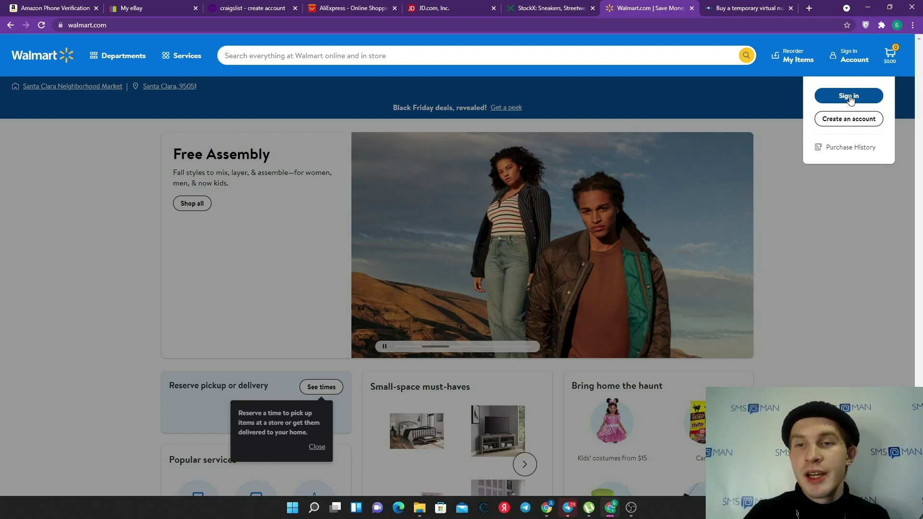
pyautogui.click(849, 120)
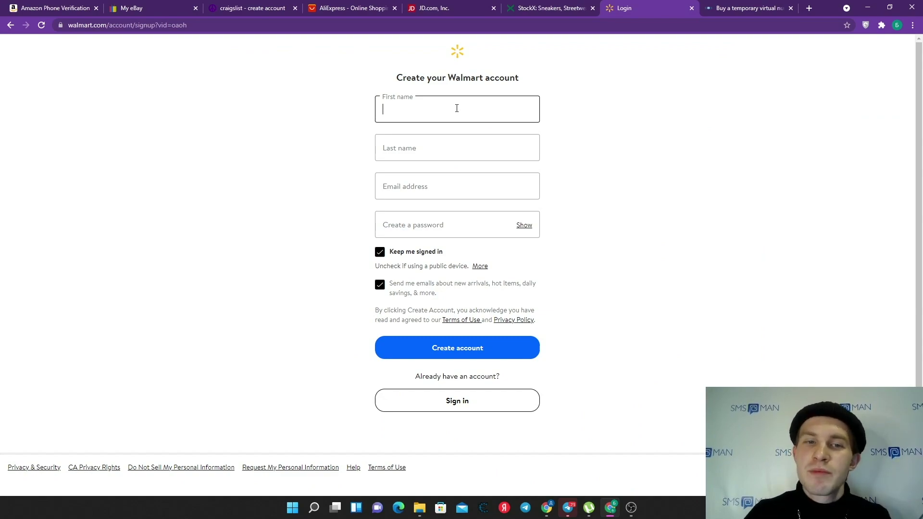
pyautogui.click(457, 108)
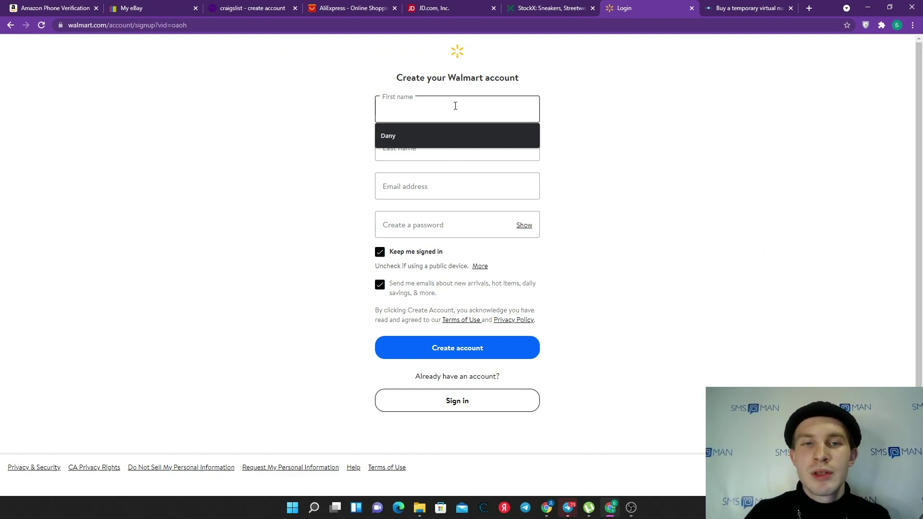
pyautogui.click(434, 134)
pyautogui.click(425, 187)
pyautogui.click(430, 227)
pyautogui.click(431, 228)
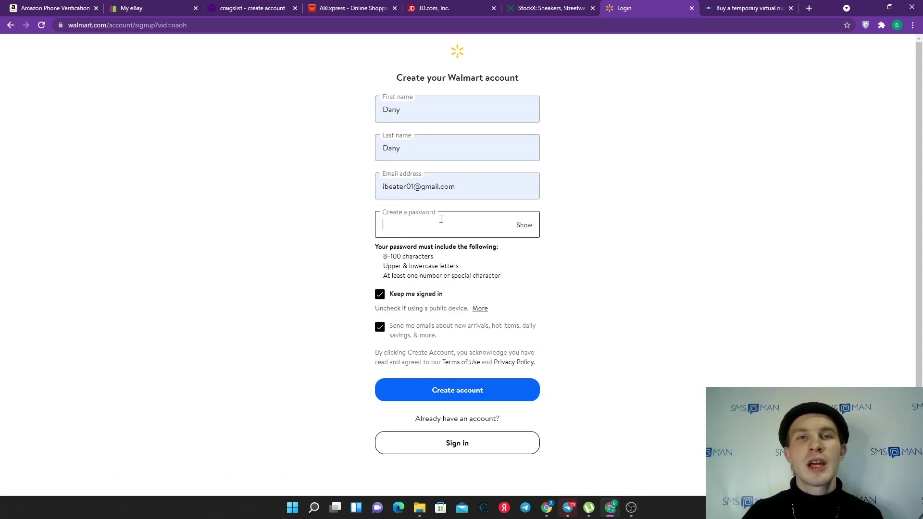
pyautogui.write('**********')
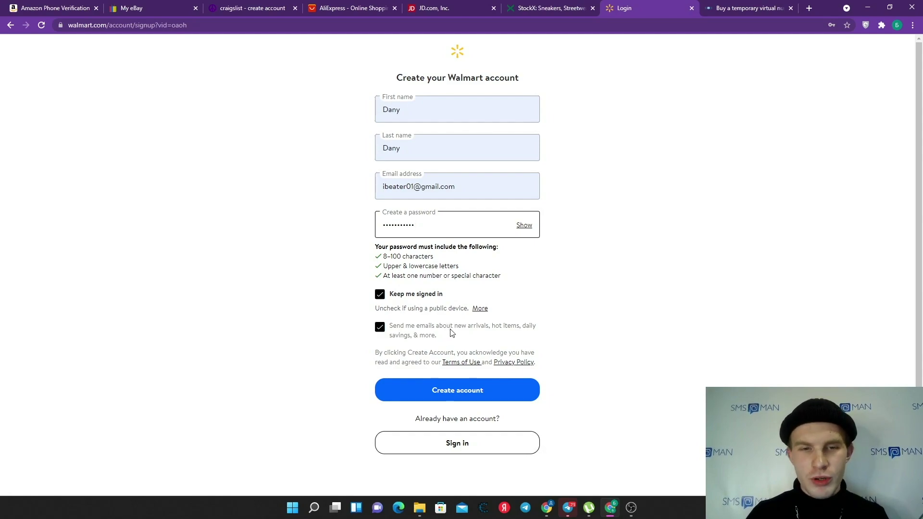
pyautogui.click(447, 392)
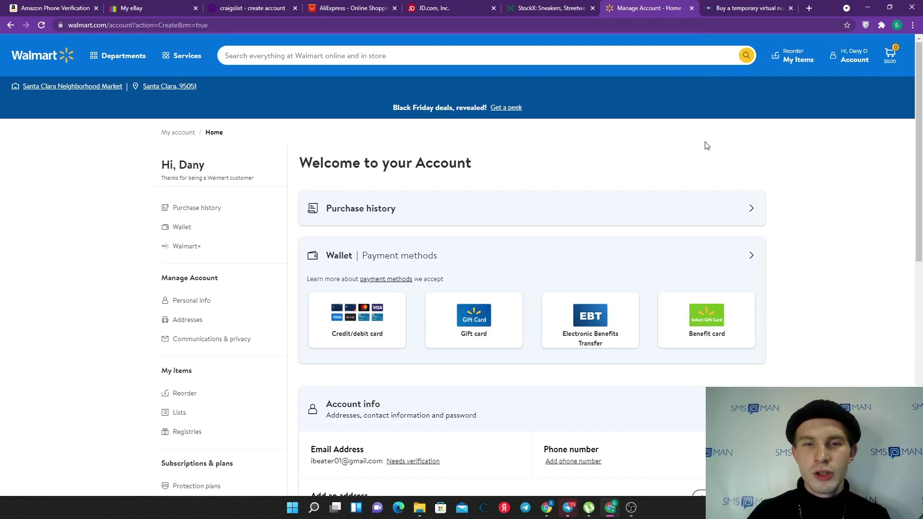
# Start adding a phone number on Walmart and submit the e-mailed verification code
pyautogui.scroll(-2, 308, 216)
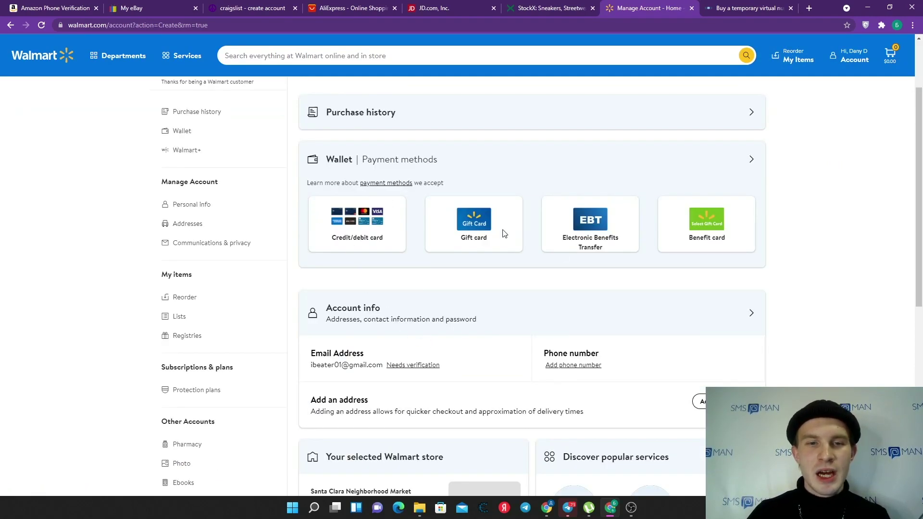
pyautogui.scroll(-1, 363, 318)
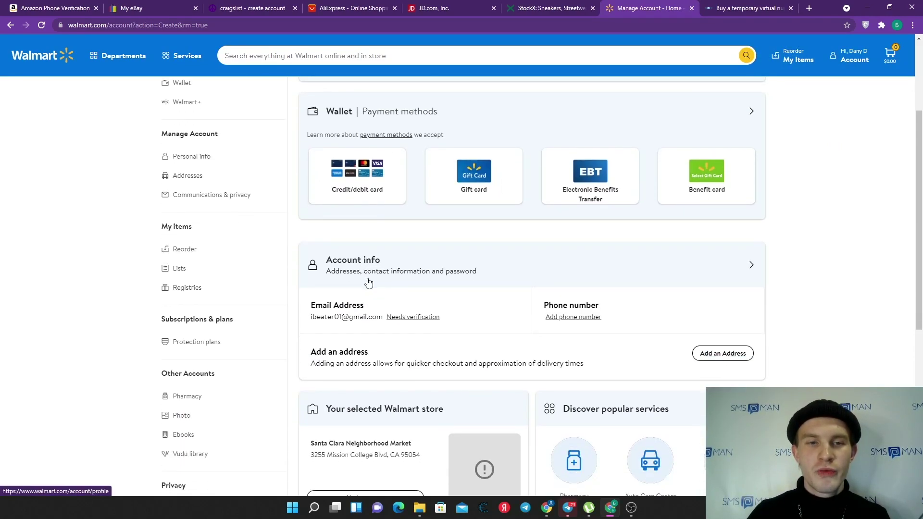
pyautogui.click(577, 319)
pyautogui.click(503, 313)
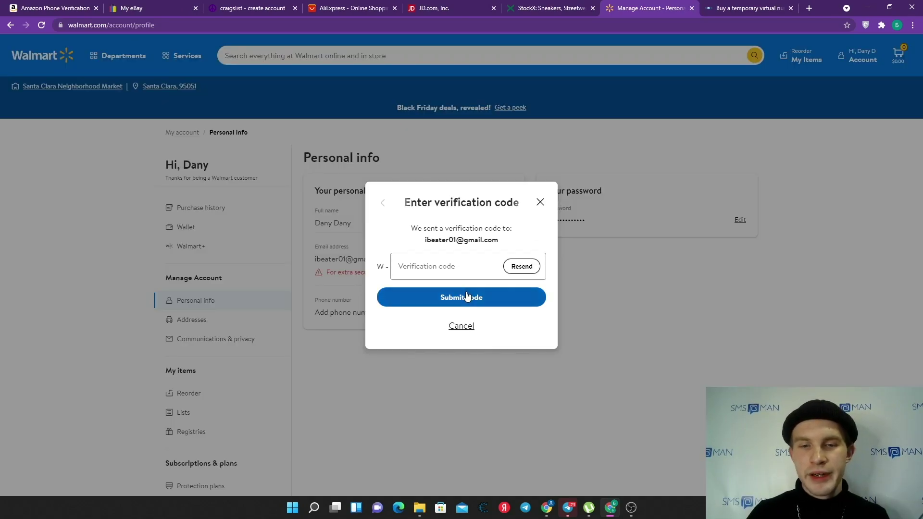
pyautogui.click(437, 262)
pyautogui.hotkey('ctrl', 'v')
pyautogui.click(470, 301)
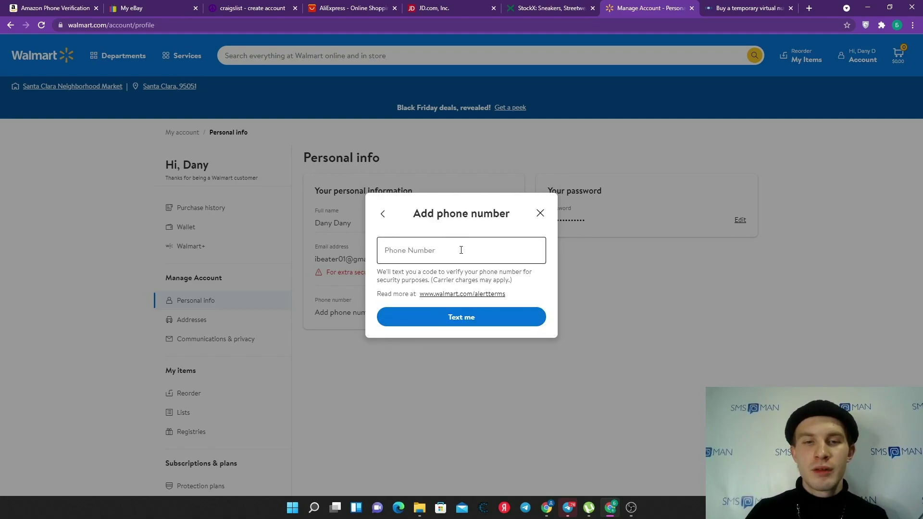
pyautogui.click(746, 8)
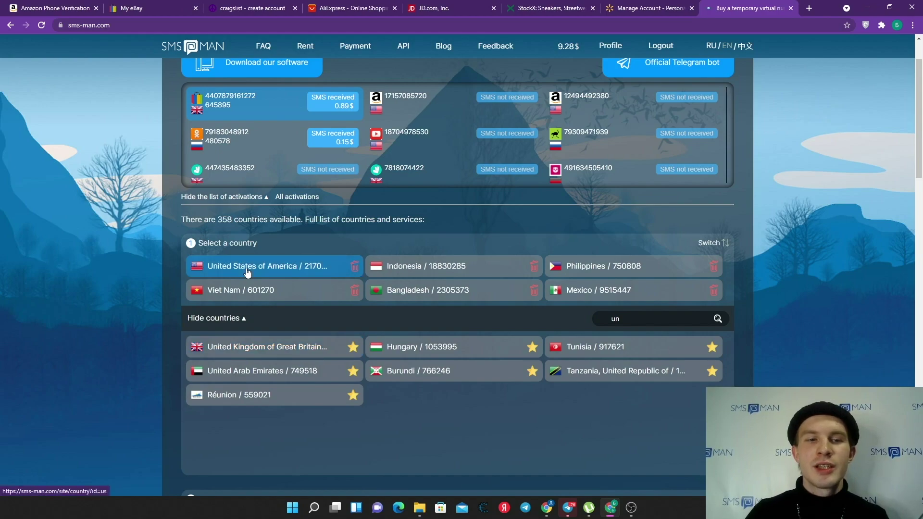
# Buy a United States virtual number for the Walmart service on SMS-Man
pyautogui.click(247, 269)
pyautogui.scroll(-3, 164, 269)
pyautogui.scroll(-1, 172, 261)
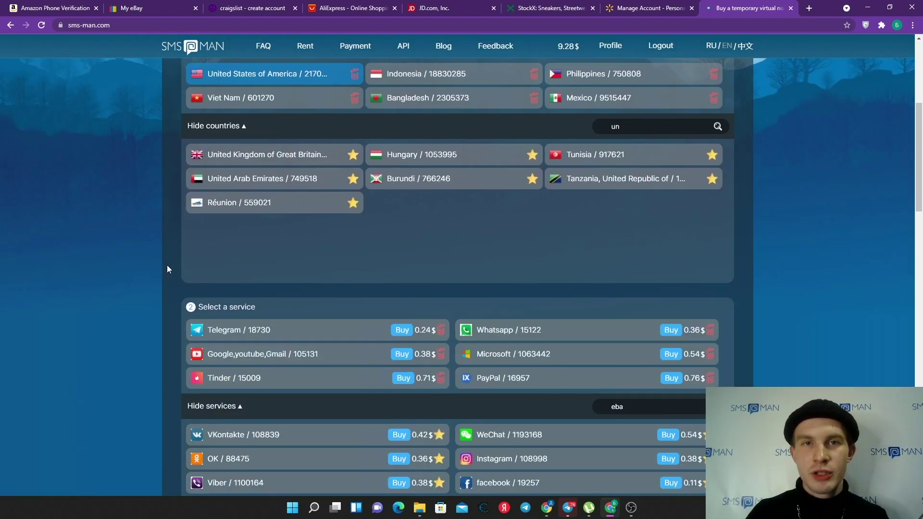
pyautogui.scroll(-3, 177, 266)
pyautogui.moveTo(627, 263); pyautogui.dragTo(578, 263)
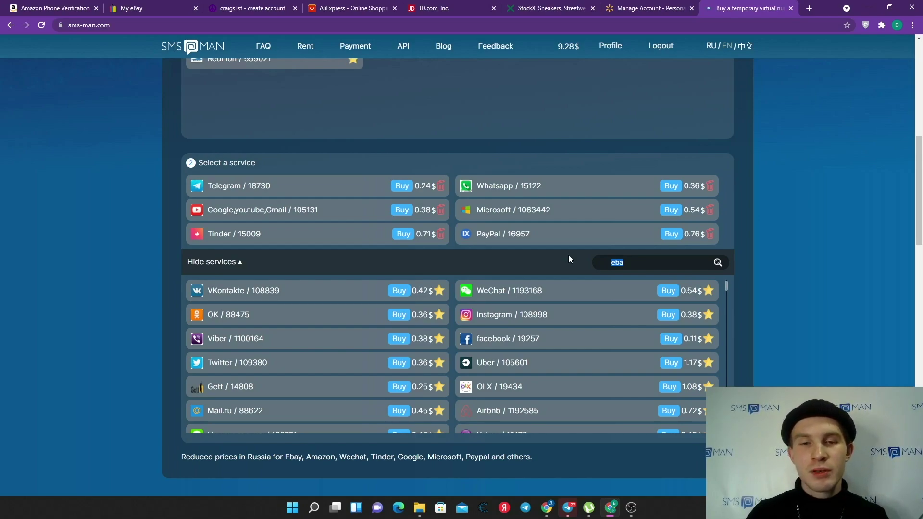
pyautogui.write('wal')
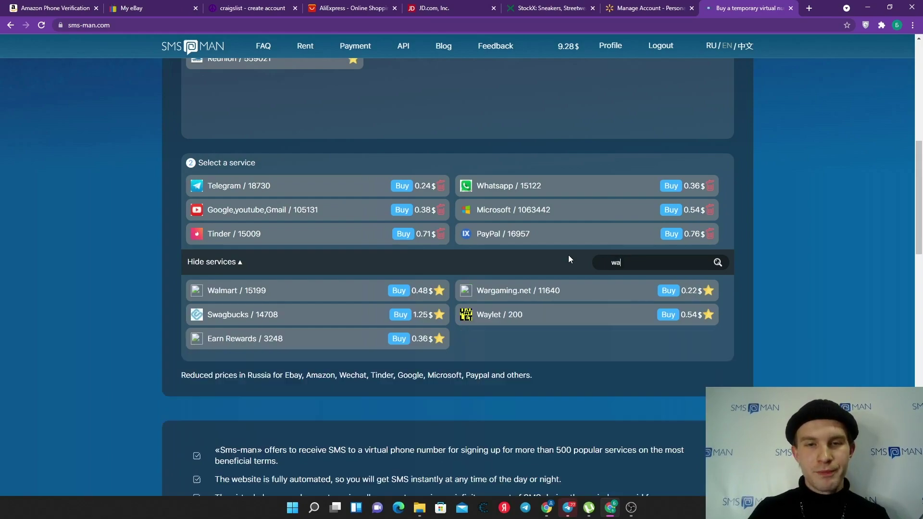
pyautogui.click(401, 292)
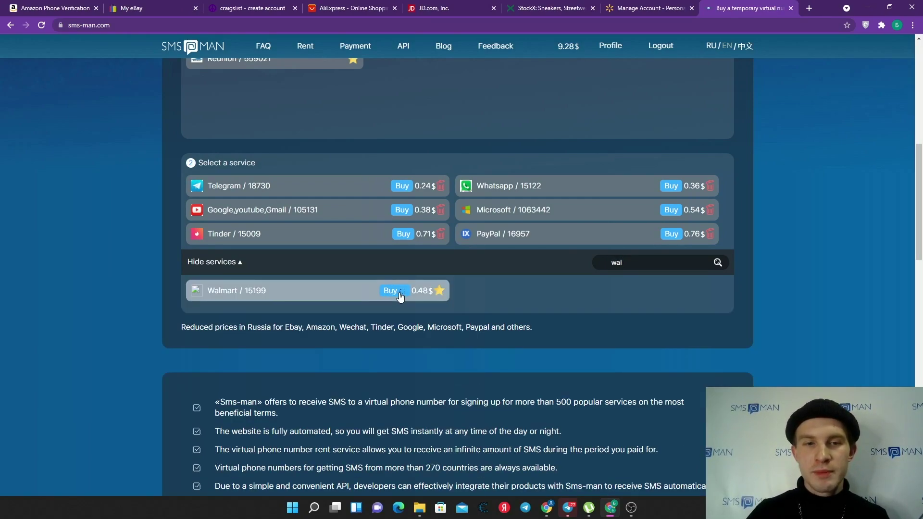
# Add the US number on Walmart's personal info page and have Walmart text it a code
pyautogui.scroll(2, 417, 284)
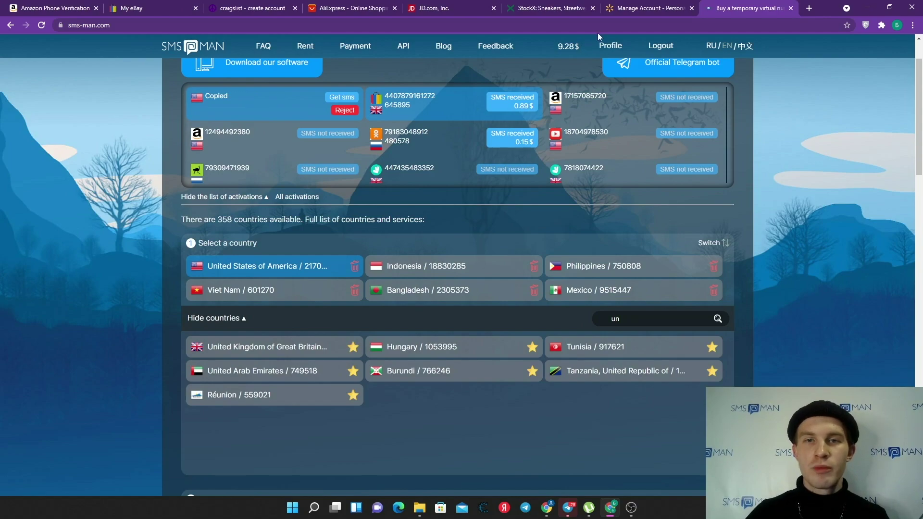
pyautogui.click(627, 7)
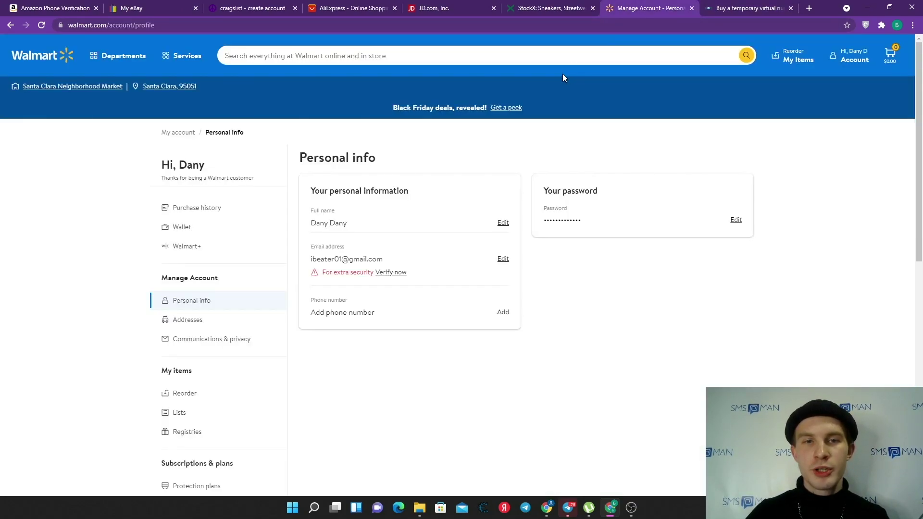
pyautogui.click(503, 313)
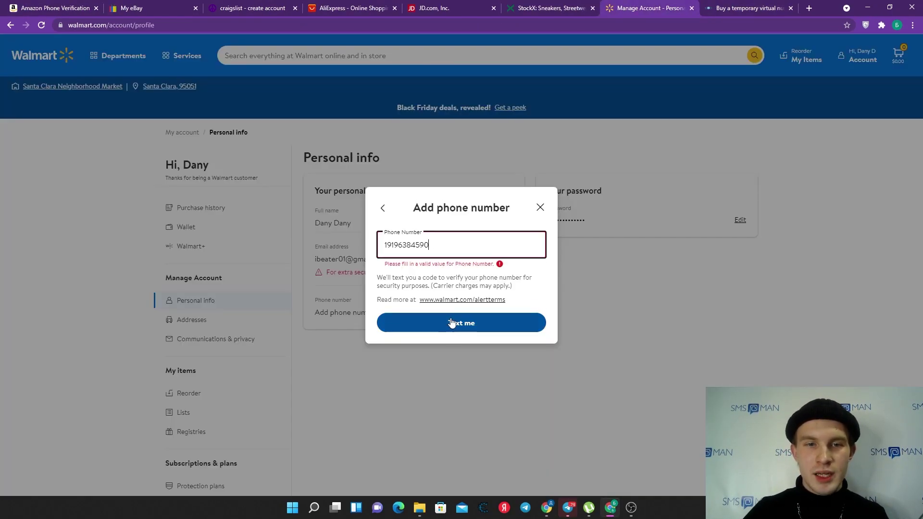
pyautogui.click(452, 322)
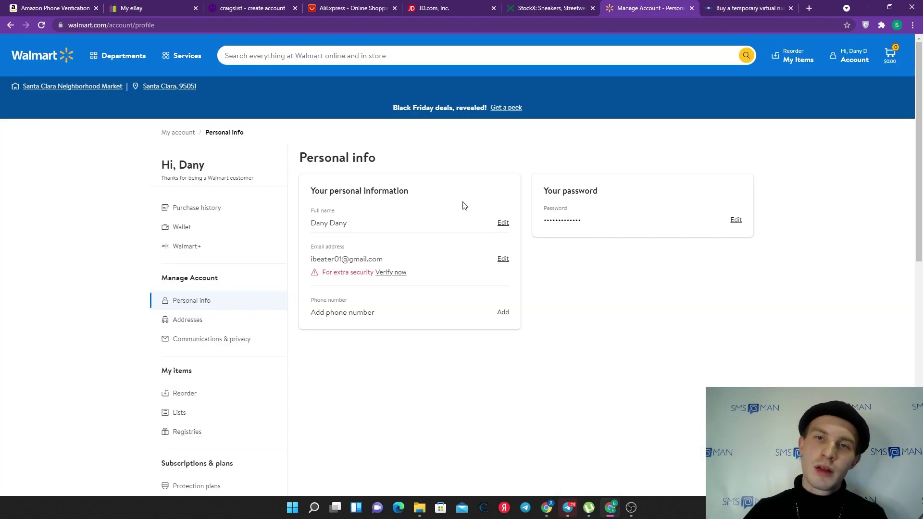
# Submit Walmart's verification code, taken from the SMS-MAN bot or the e-mail
pyautogui.click(503, 313)
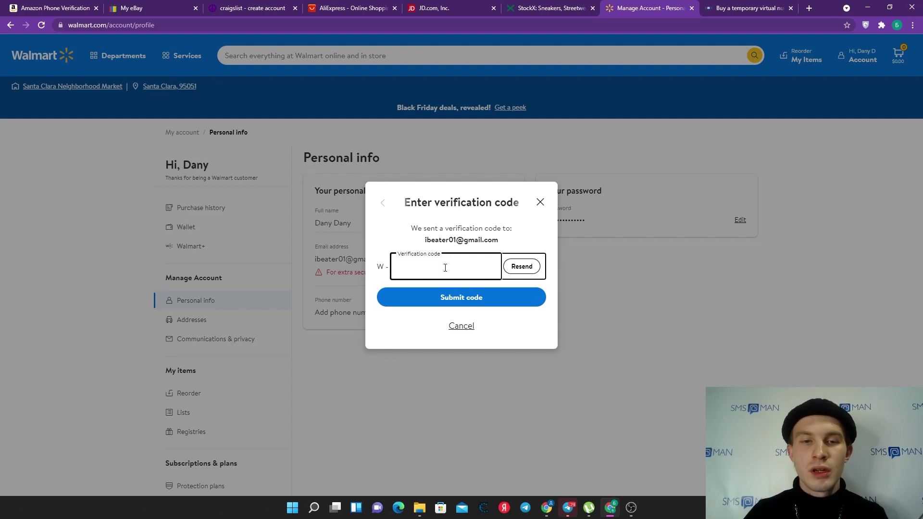
pyautogui.click(540, 202)
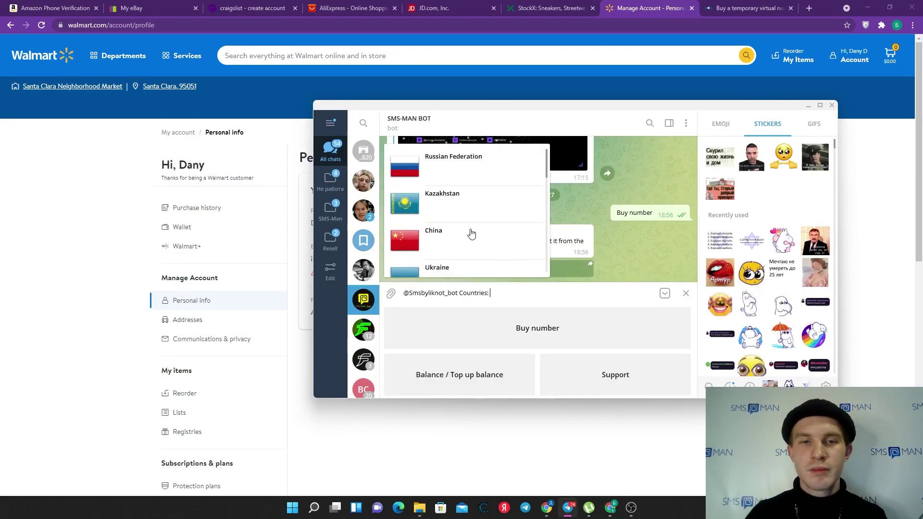
pyautogui.click(471, 233)
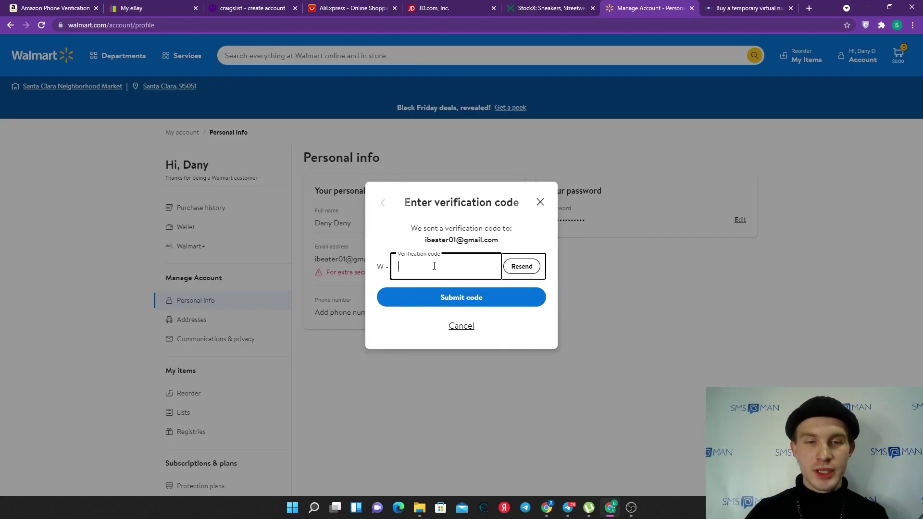
pyautogui.click(443, 309)
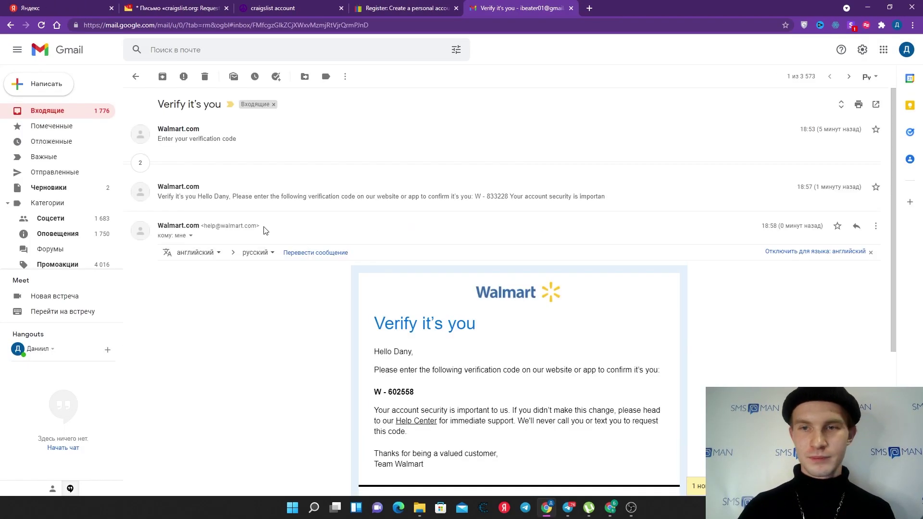
pyautogui.scroll(-5, 519, 241)
pyautogui.scroll(1, 325, 262)
pyautogui.scroll(-1, 326, 261)
pyautogui.doubleClick(401, 168)
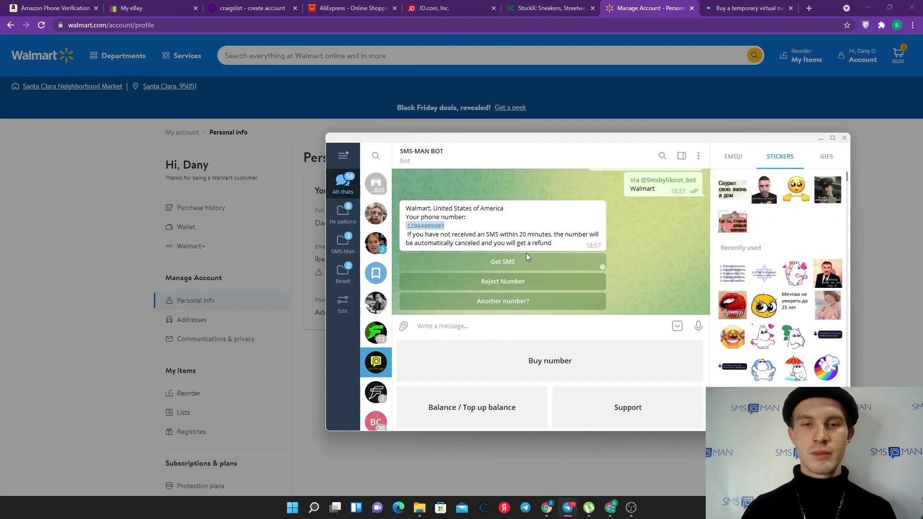
pyautogui.click(527, 258)
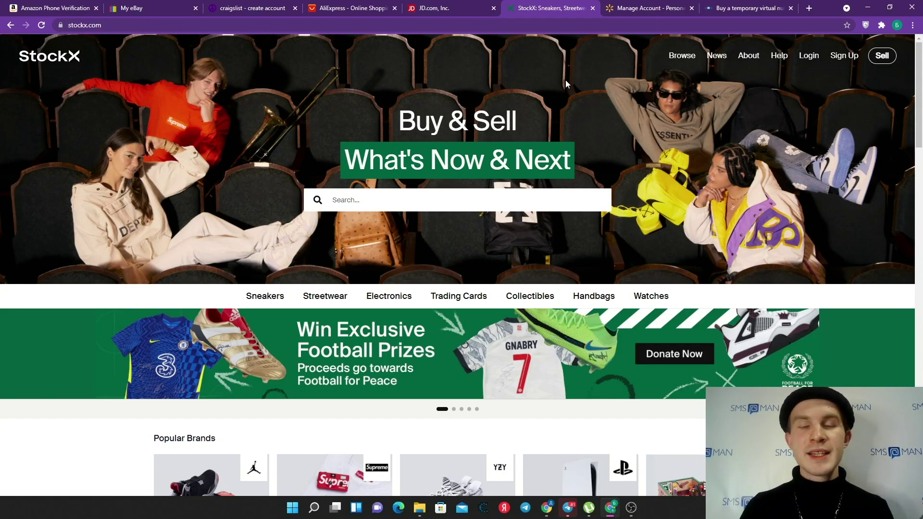
# Sign up for StockX with a placeholder first and last name and e-mail, accepting the Terms
pyautogui.press('F5')
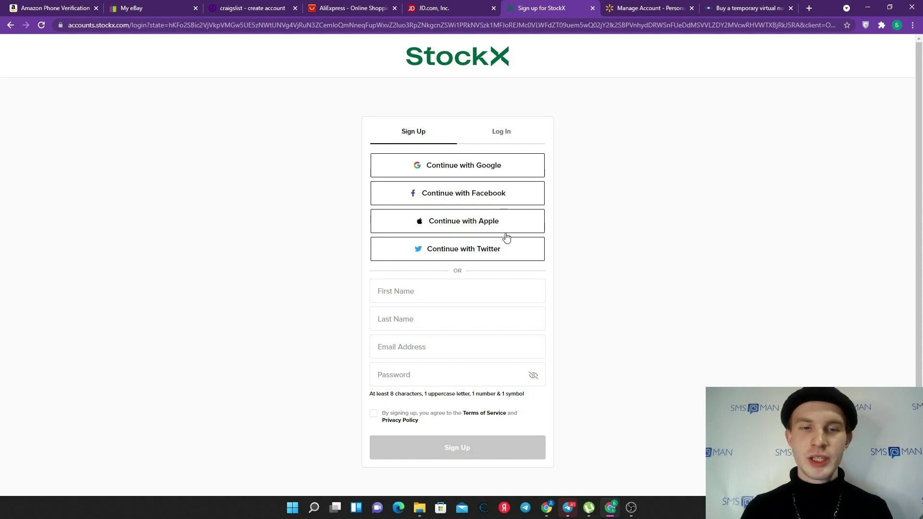
pyautogui.click(464, 293)
pyautogui.write('John')
pyautogui.press('Tab')
pyautogui.write('Doe')
pyautogui.press('Tab')
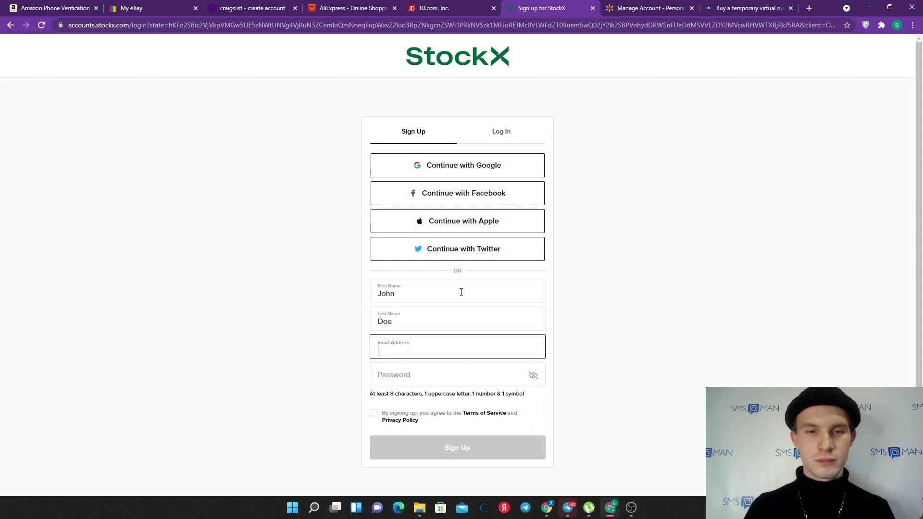
pyautogui.click(374, 414)
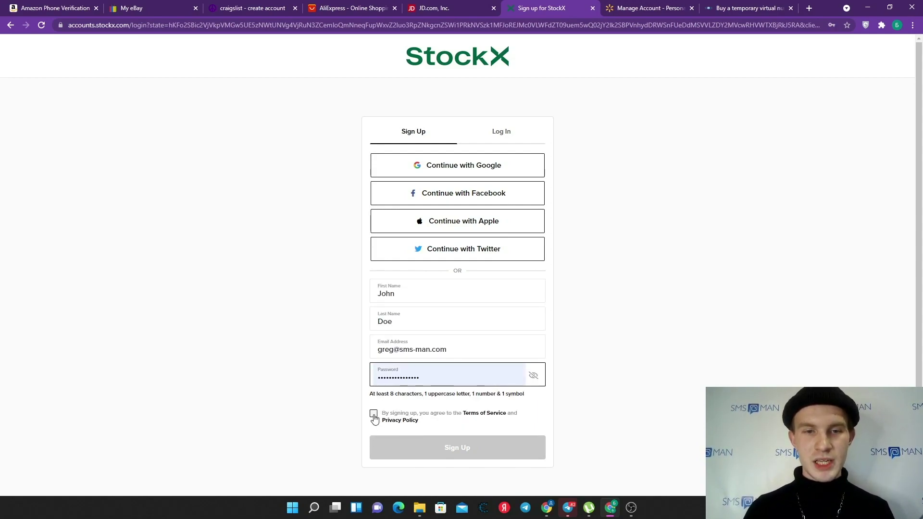
pyautogui.click(451, 448)
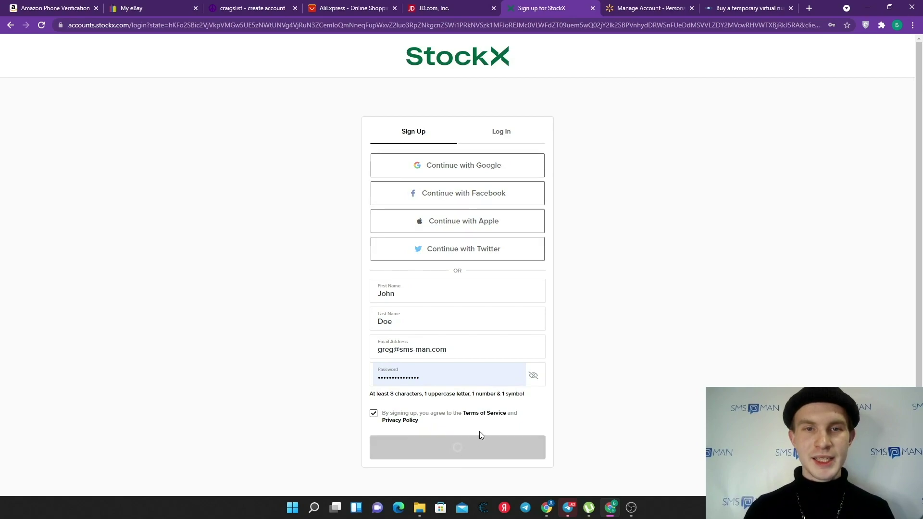
pyautogui.moveTo(832, 57)
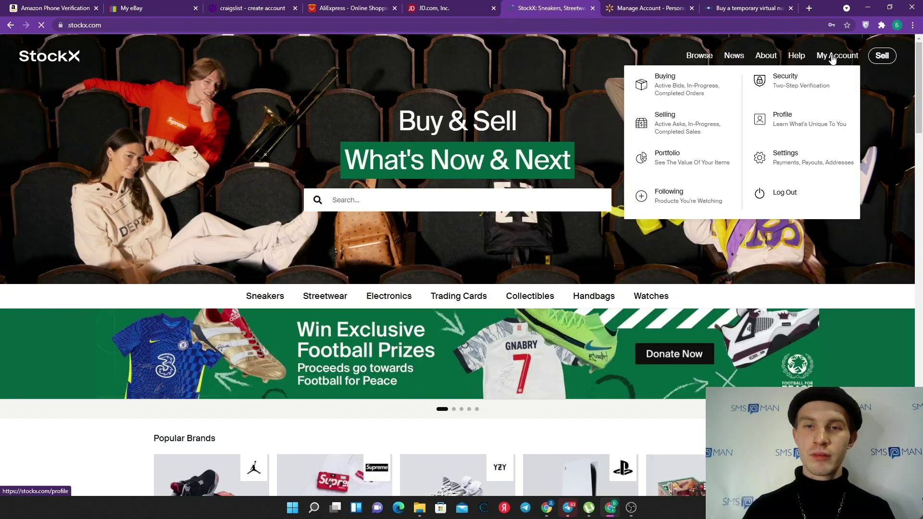
# Open StockX account settings and go to the two-step verification Security page
pyautogui.click(788, 157)
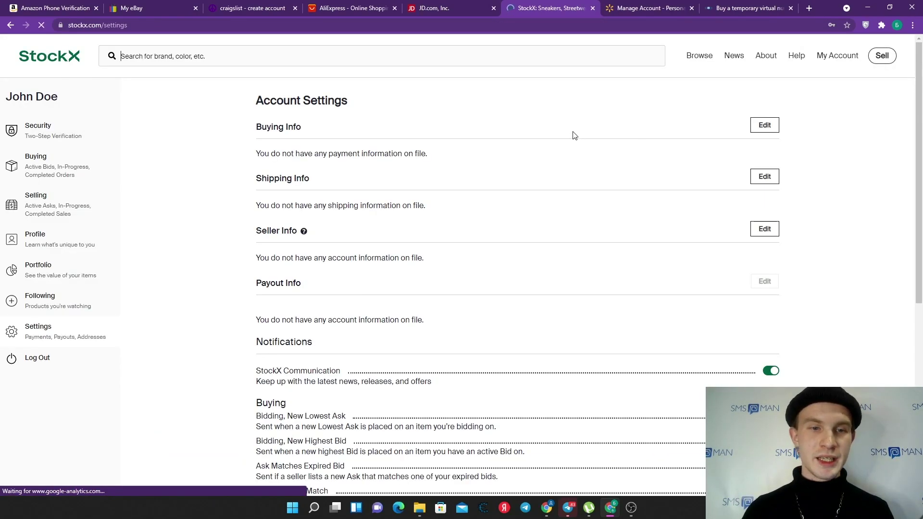
pyautogui.scroll(-5, 381, 146)
pyautogui.click(88, 137)
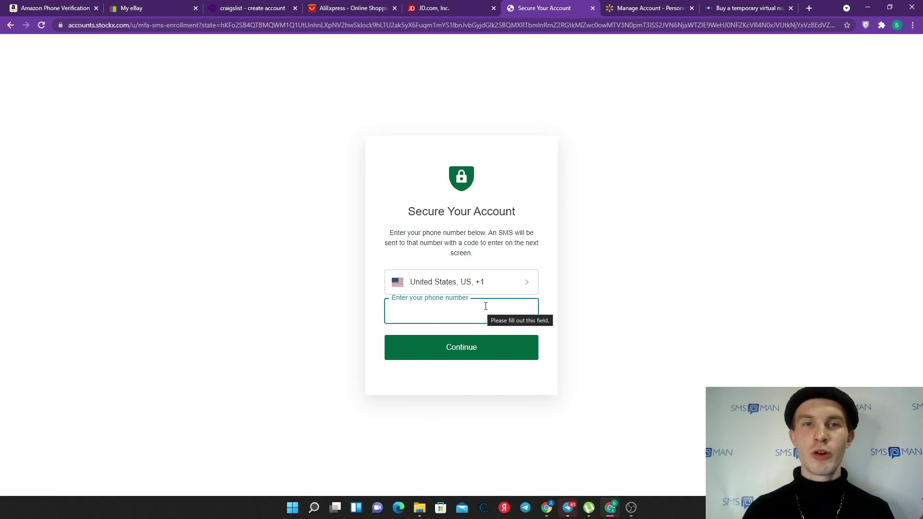
# Buy a US virtual number for the 'Any other' service on SMS-Man
pyautogui.click(731, 8)
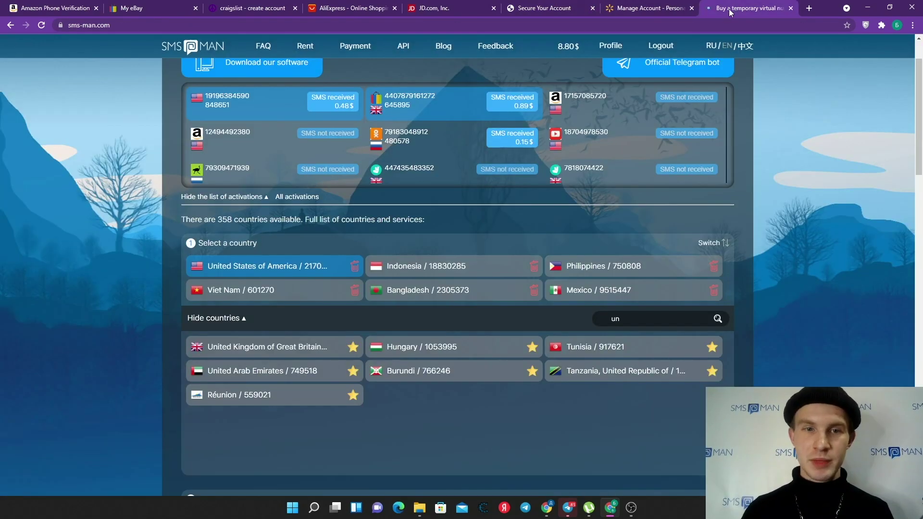
pyautogui.scroll(-3, 329, 181)
pyautogui.hotkey('ctrl', 'a')
pyautogui.write('stock')
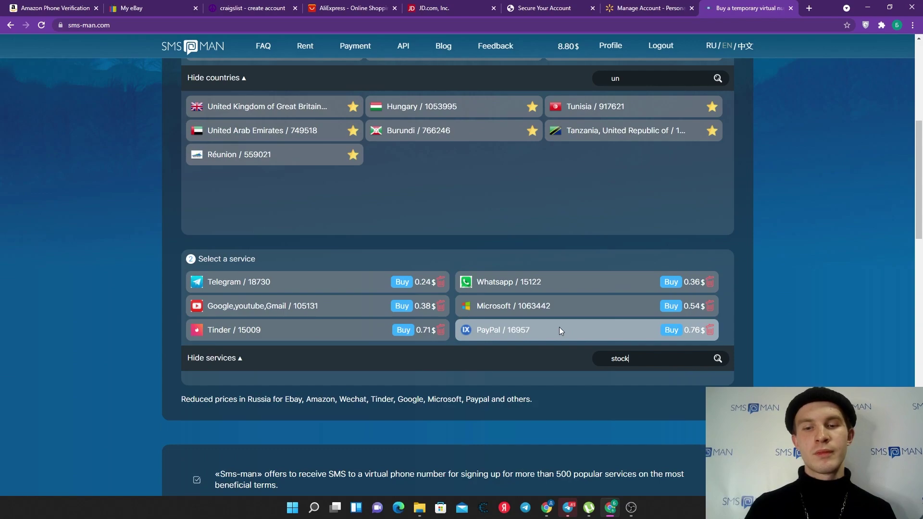
pyautogui.hotkey('ctrl', 'a')
pyautogui.press('BackSpace')
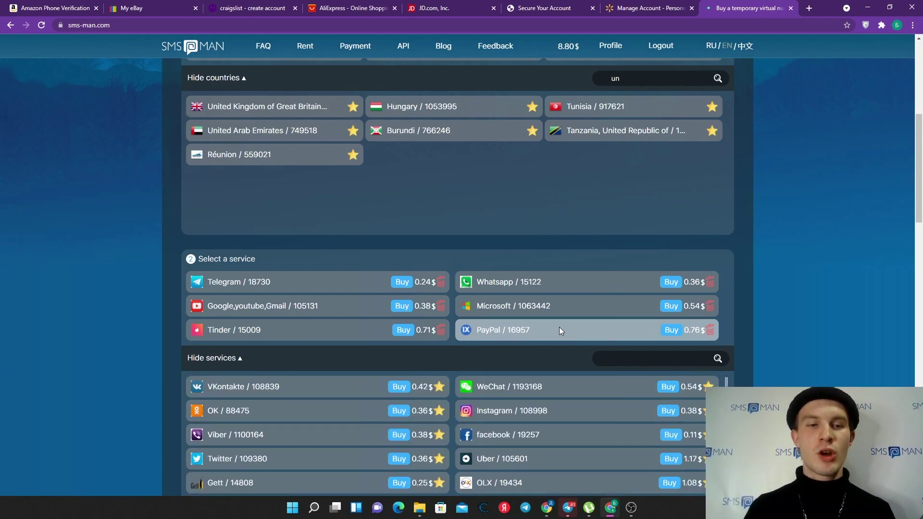
pyautogui.write('any')
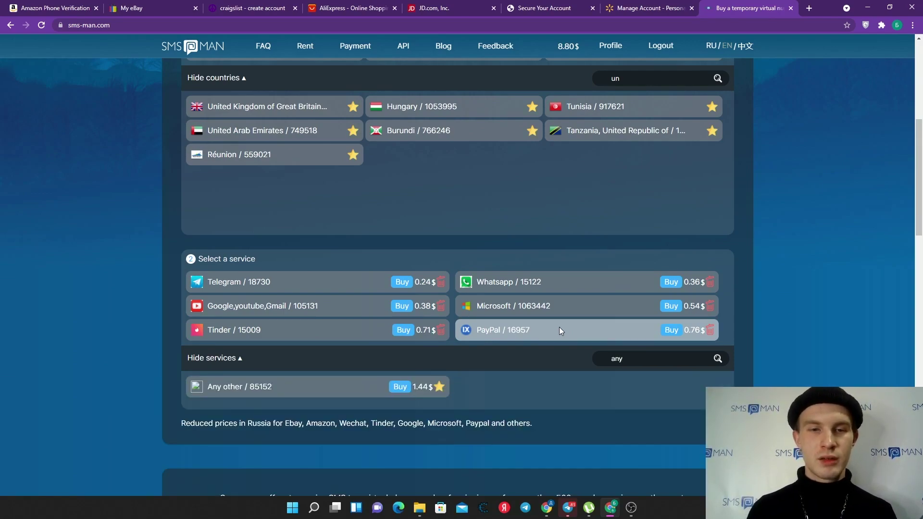
pyautogui.click(400, 388)
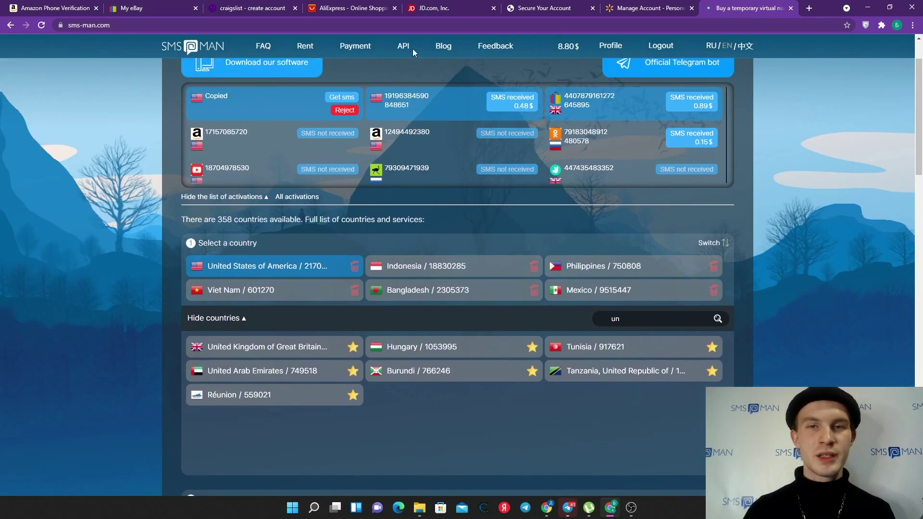
# Submit the rented US number on StockX without its leading 1 to receive an SMS code
pyautogui.click(541, 9)
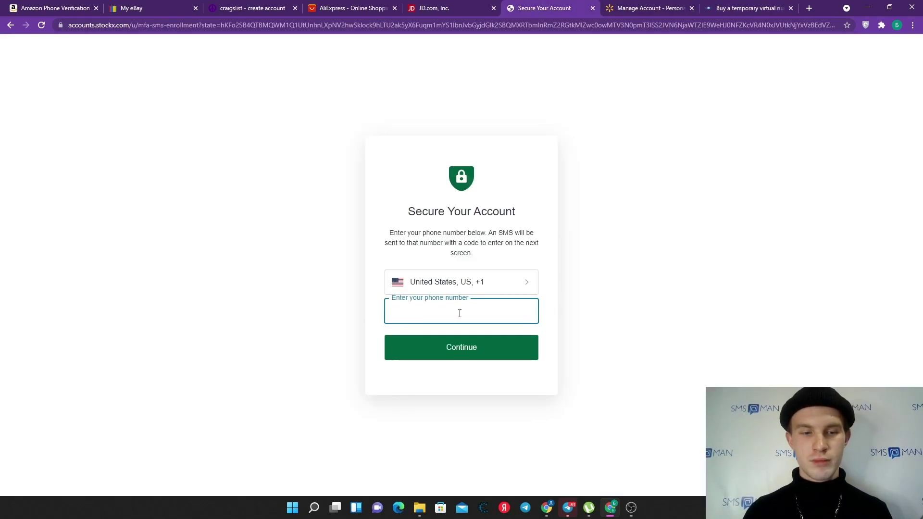
pyautogui.hotkey('ctrl', 'v')
pyautogui.press('Home')
pyautogui.press('Delete')
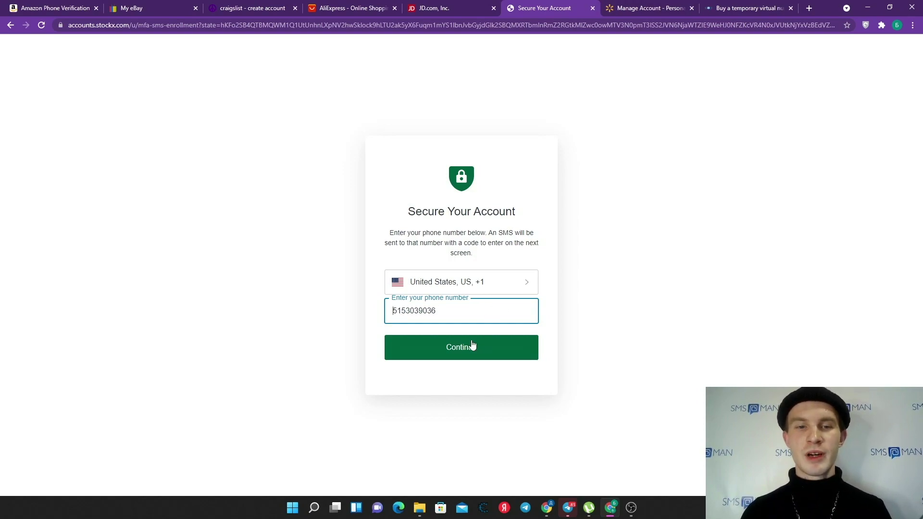
pyautogui.click(470, 350)
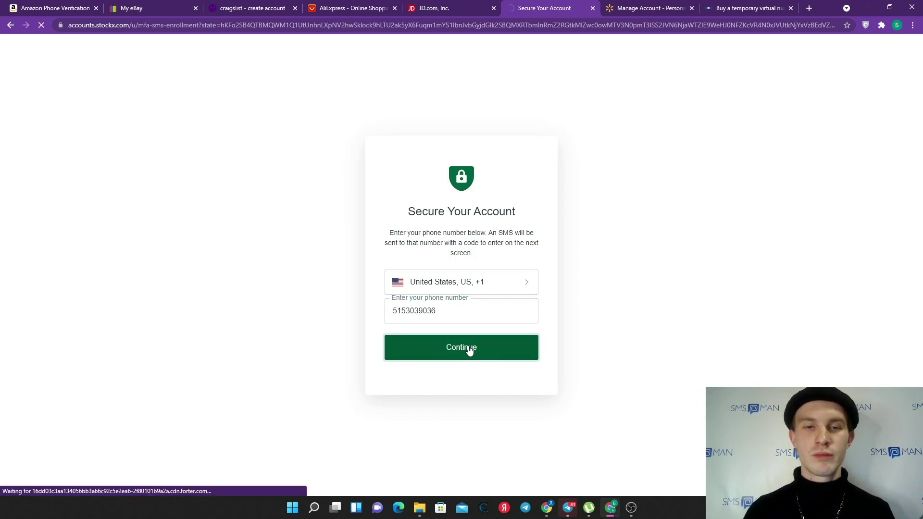
# Enter the 6-digit SMS code from SMS-Man, then confirm and copy the recovery code
pyautogui.click(734, 8)
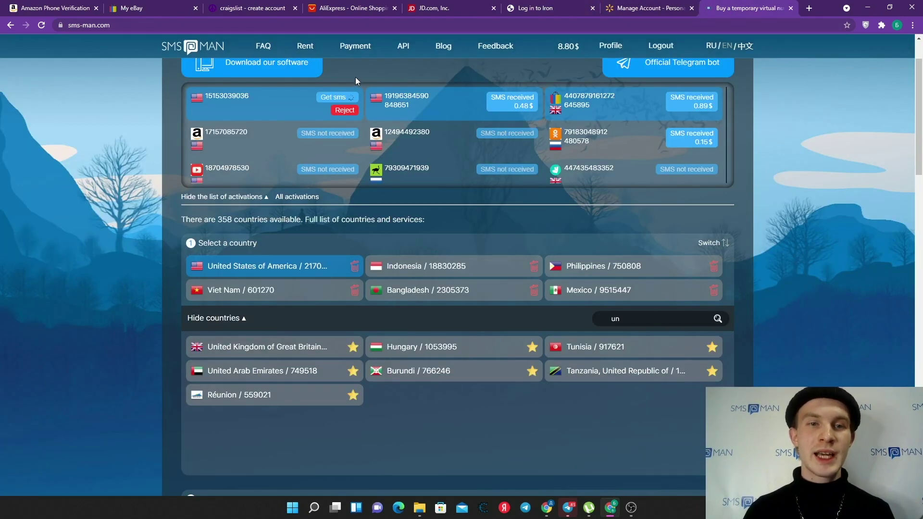
pyautogui.click(343, 97)
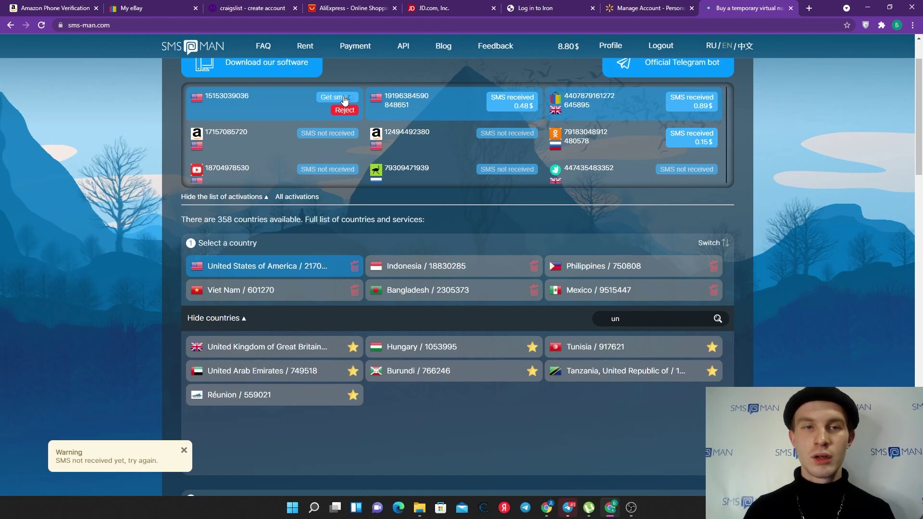
pyautogui.click(216, 104)
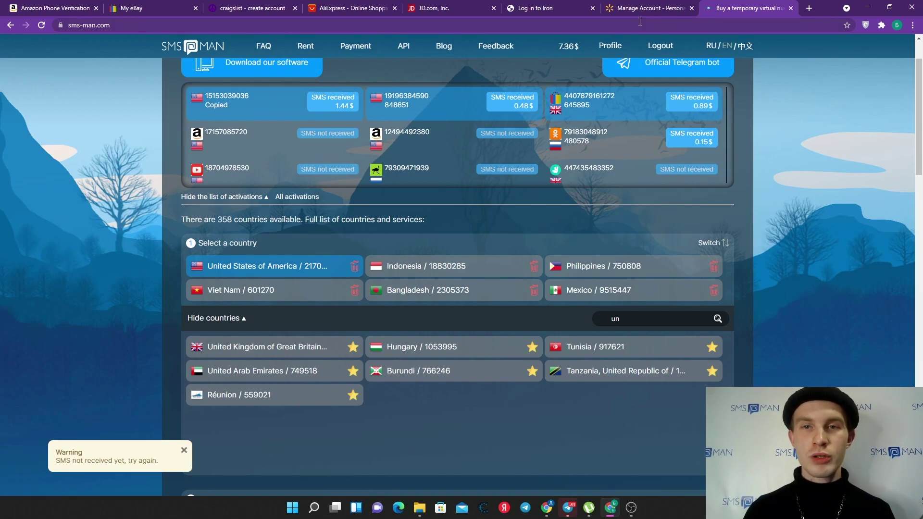
pyautogui.click(535, 8)
pyautogui.click(442, 304)
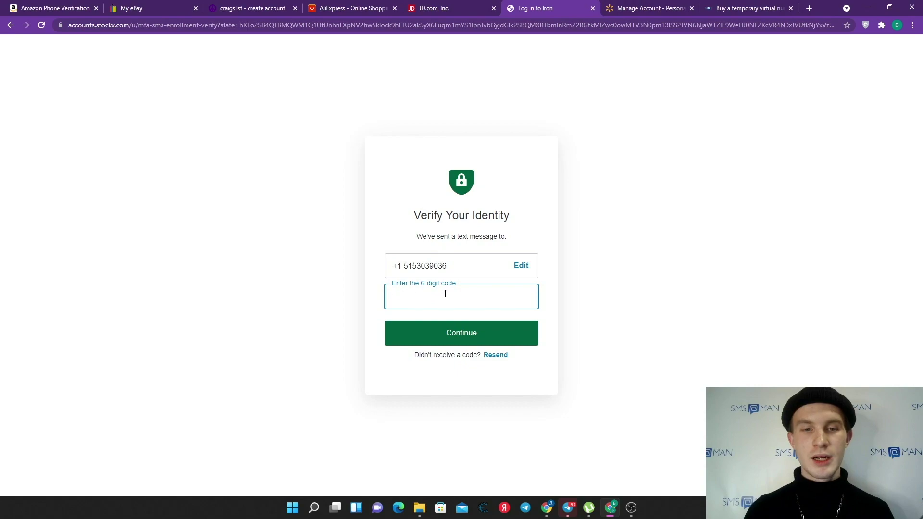
pyautogui.click(453, 334)
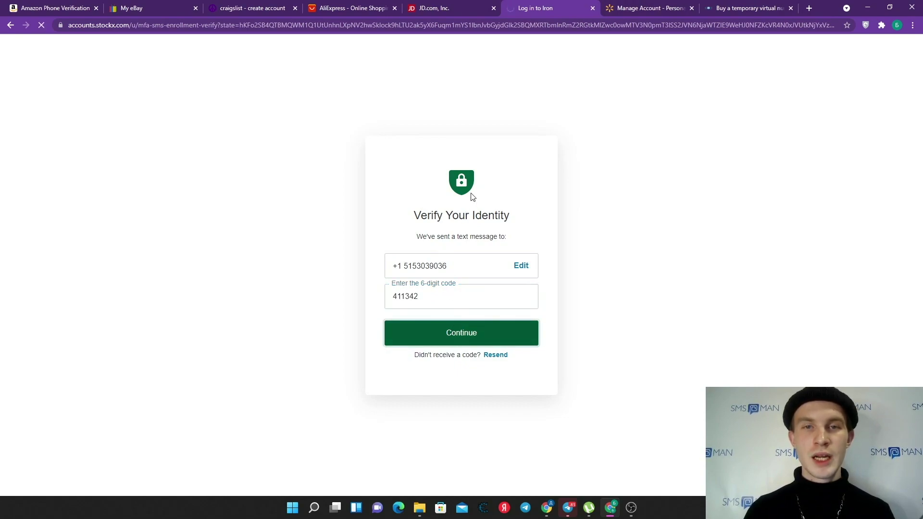
pyautogui.click(432, 330)
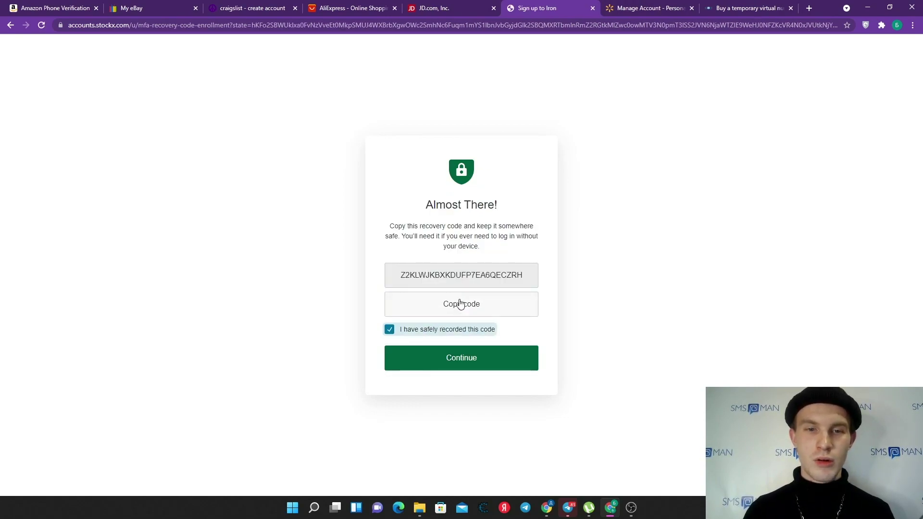
pyautogui.click(460, 304)
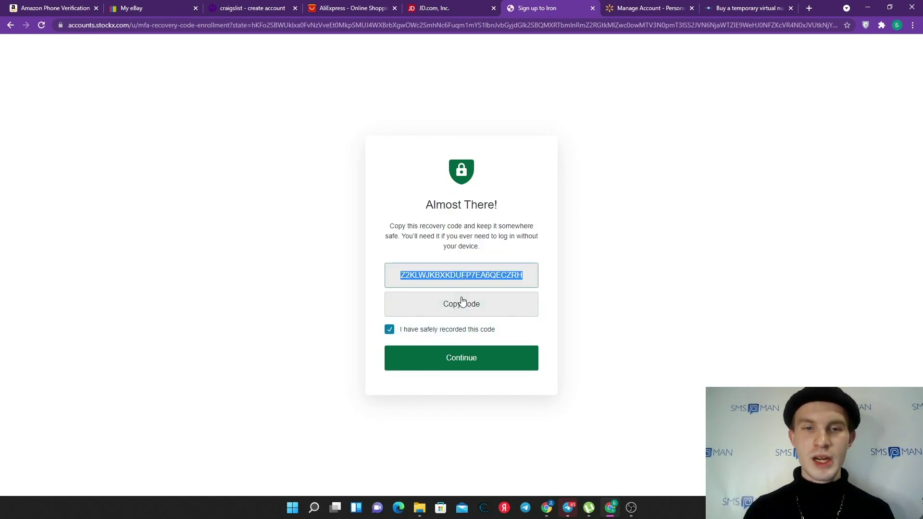
# Continue past the Almost There page to switch on StockX two-step verification
pyautogui.click(486, 364)
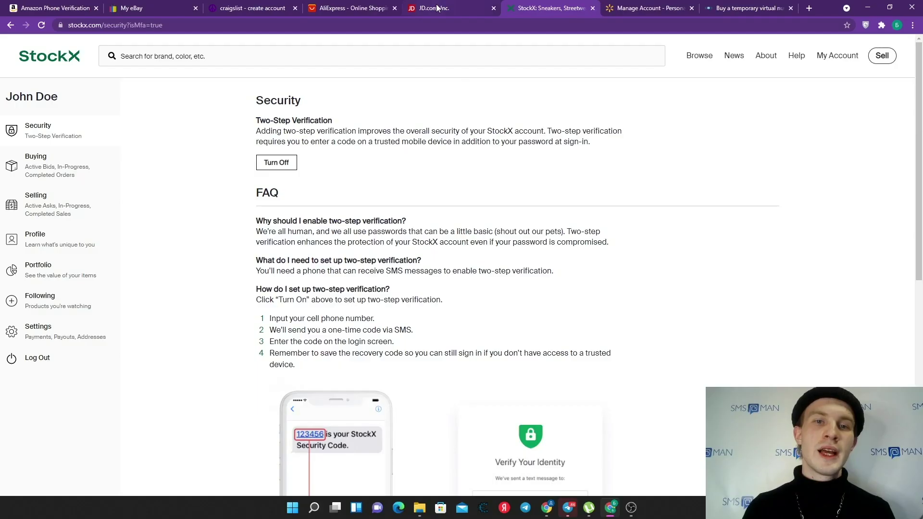
# Go to JD.com's main site and open the account registration page, accepting the agreement
pyautogui.click(446, 8)
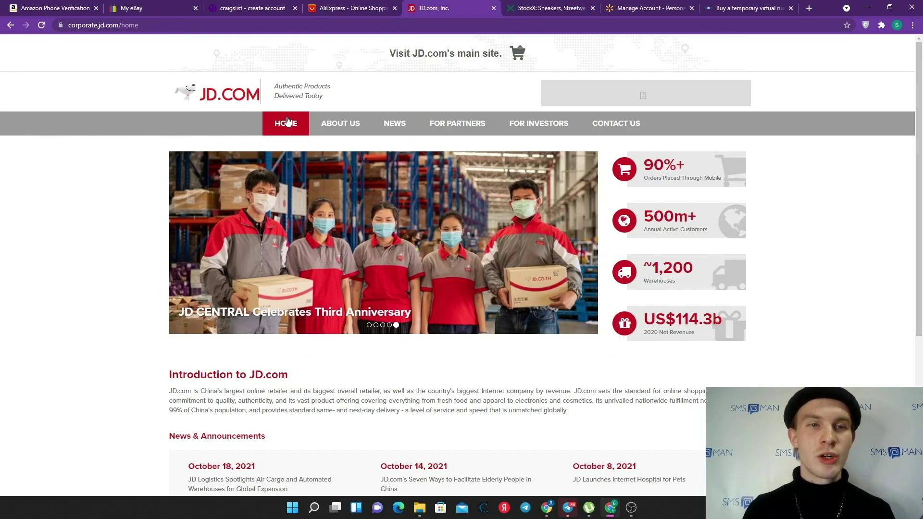
pyautogui.click(382, 67)
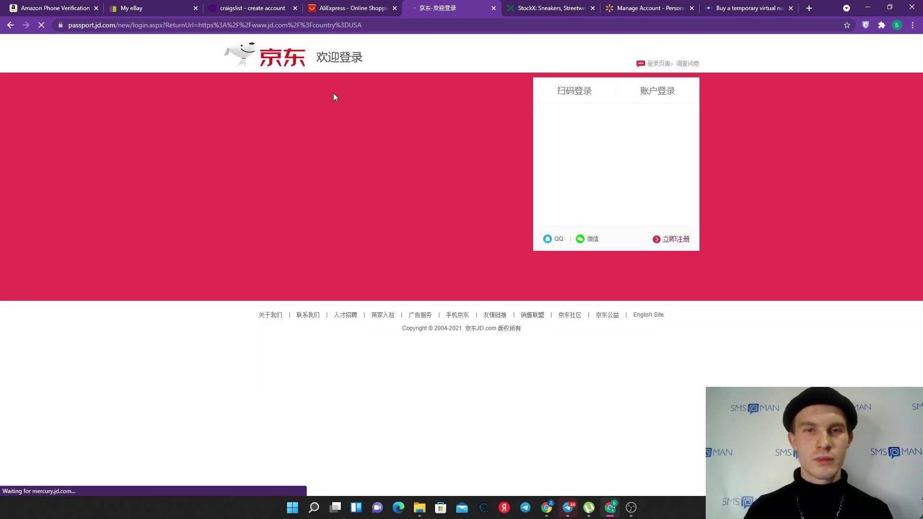
pyautogui.click(671, 332)
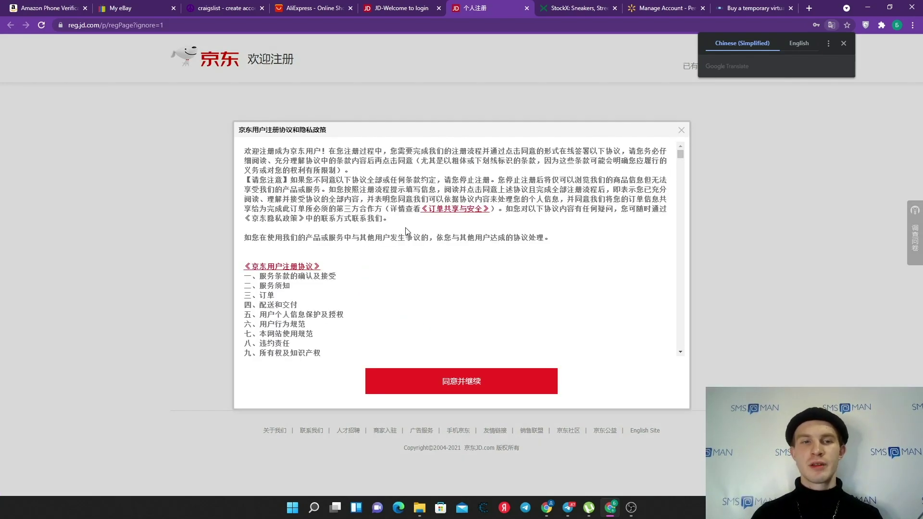
pyautogui.click(447, 382)
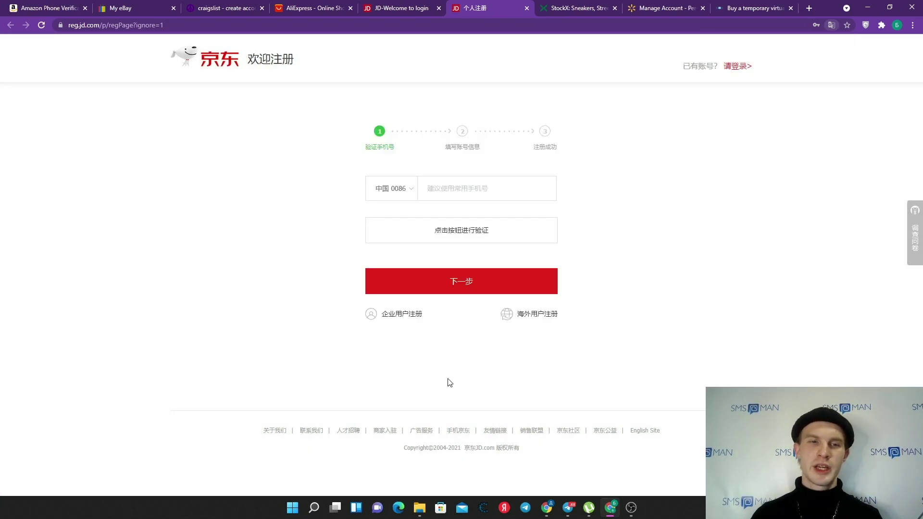
# Choose United States 0001 as the phone country code, then return to SMS-Man
pyautogui.click(401, 190)
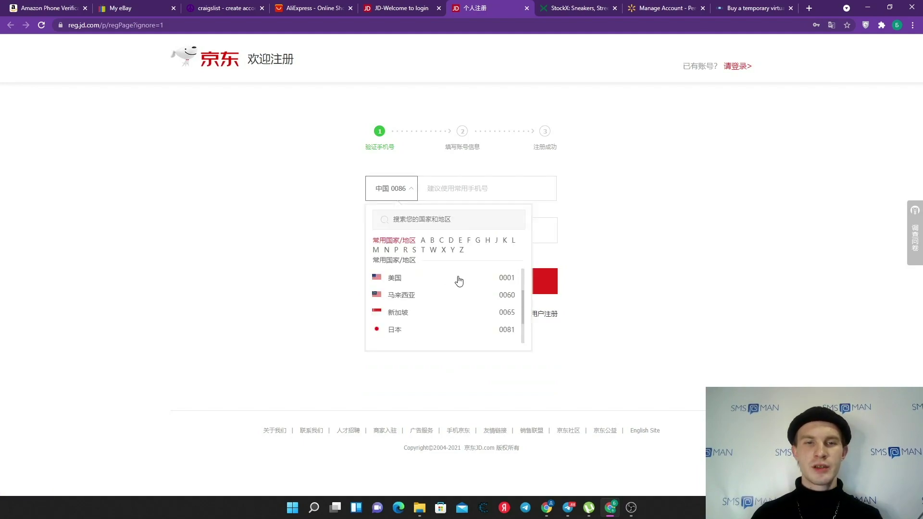
pyautogui.click(399, 280)
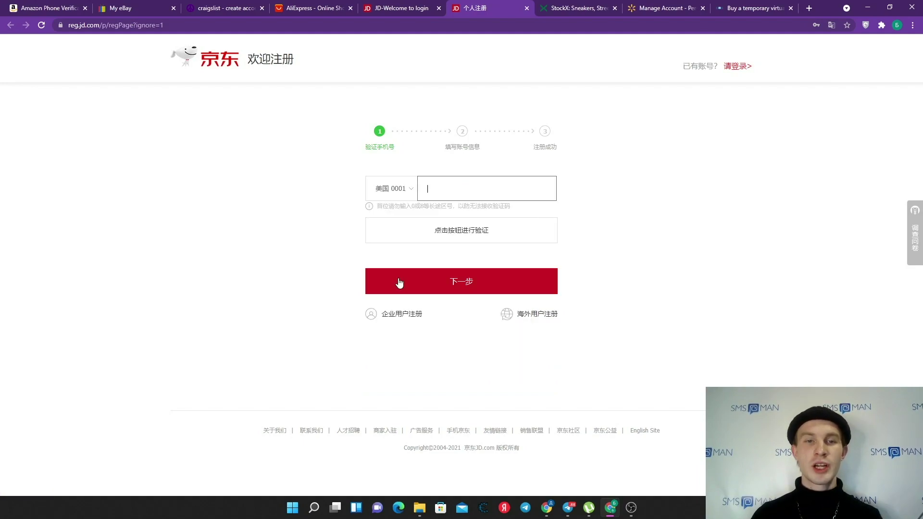
pyautogui.click(739, 10)
# Select Viet Nam as the virtual number's country in SMS-Man
pyautogui.scroll(-3, 272, 182)
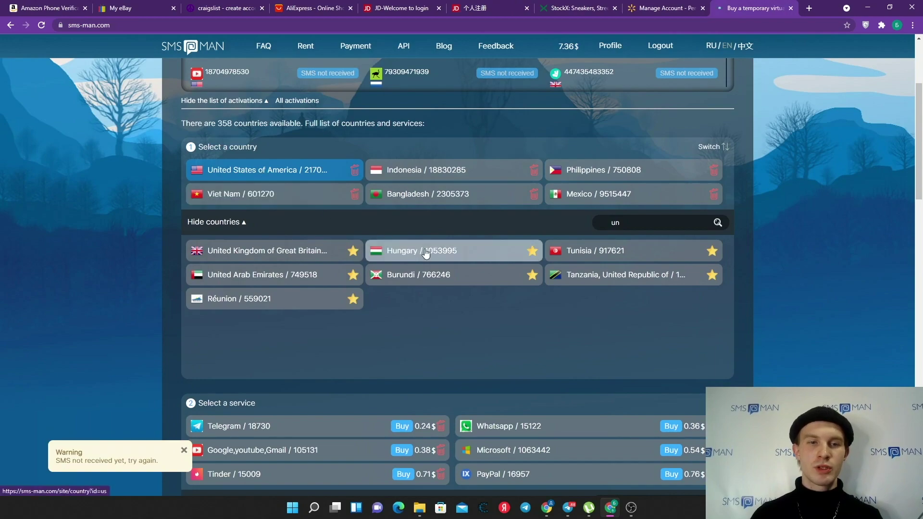
pyautogui.click(298, 169)
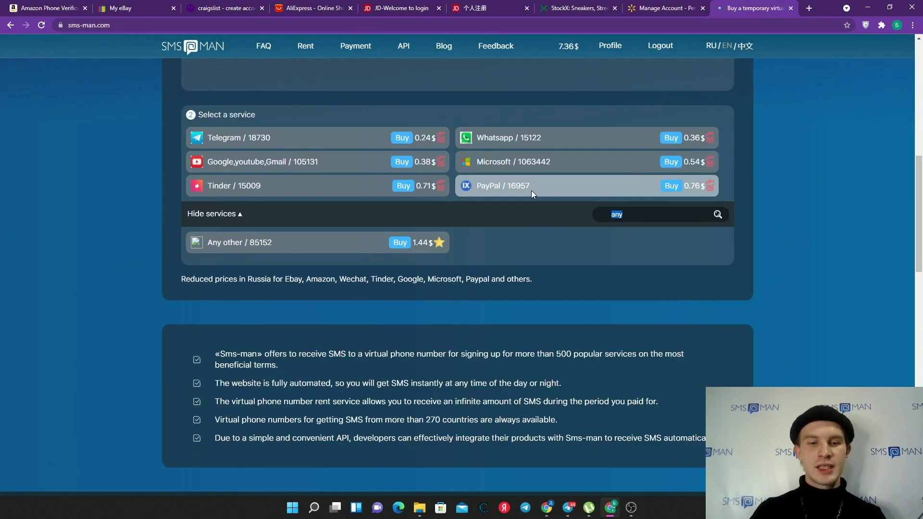
pyautogui.write('jd')
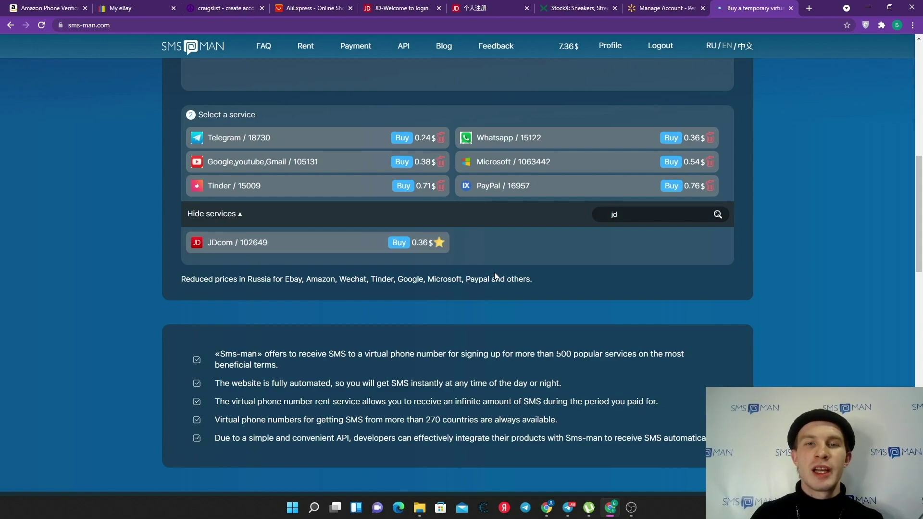
pyautogui.scroll(7, 494, 274)
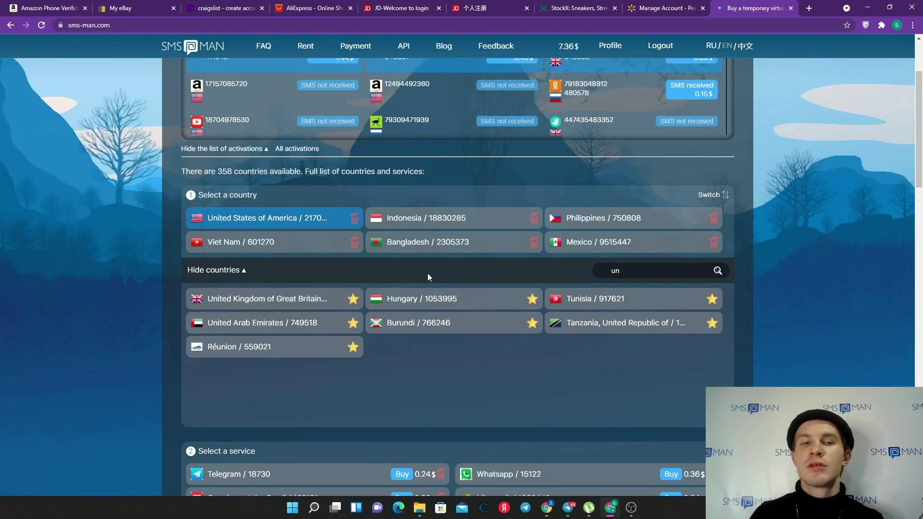
pyautogui.scroll(-1, 480, 250)
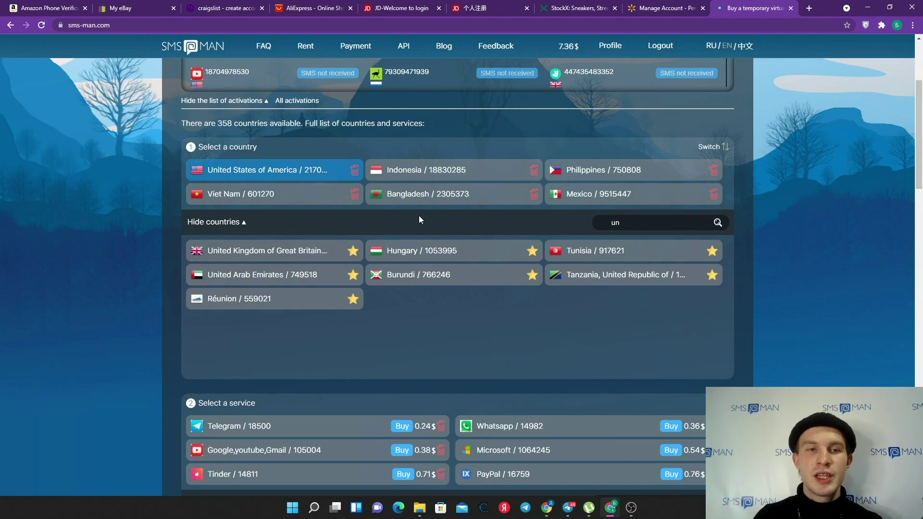
pyautogui.click(321, 196)
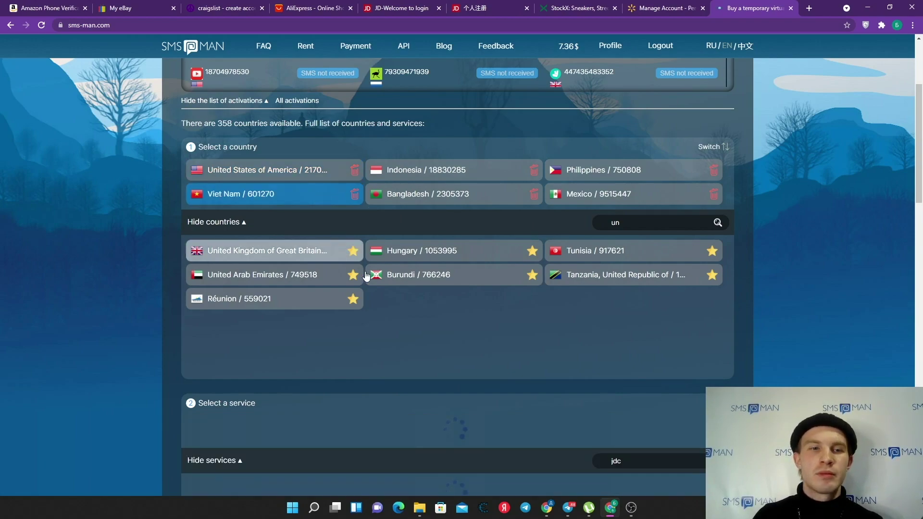
# Search services for 'jdco' and buy the Viet Nam JDcom number for 0.13$
pyautogui.scroll(-4, 337, 216)
pyautogui.click(628, 312)
pyautogui.write('jdc')
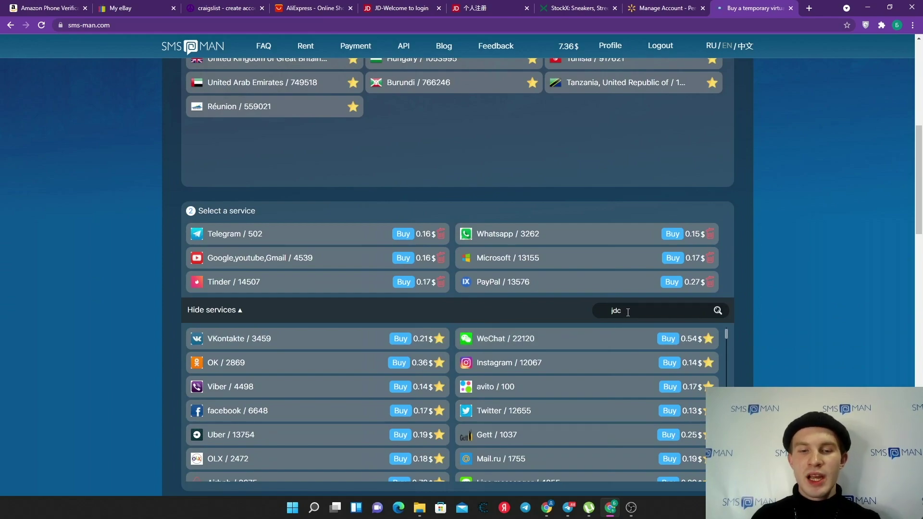
pyautogui.write('o')
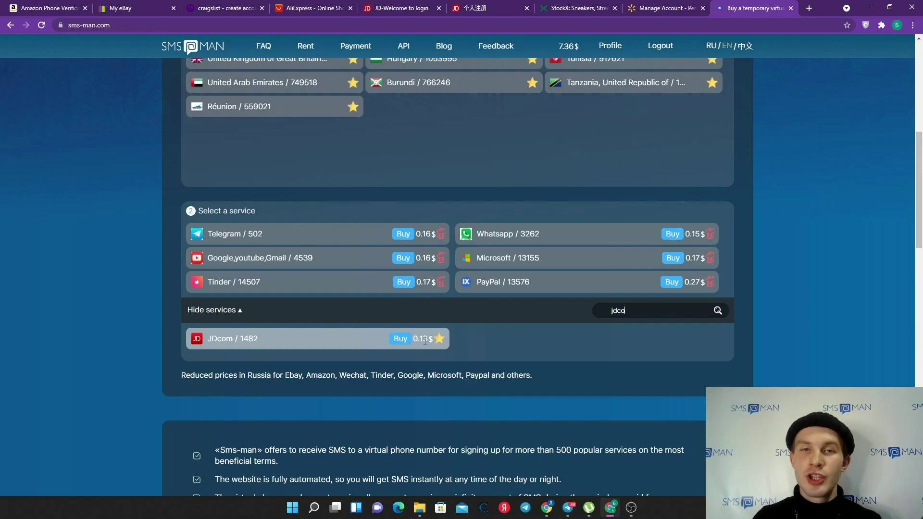
pyautogui.click(402, 342)
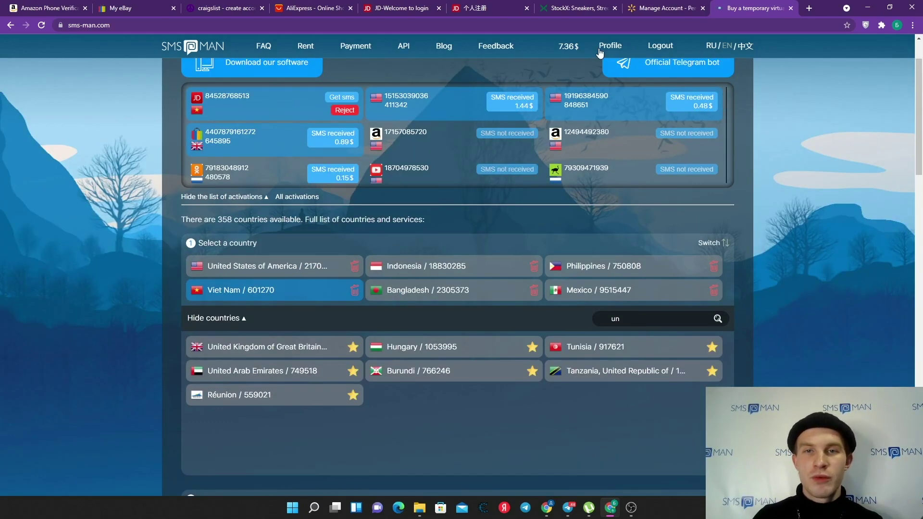
pyautogui.click(495, 8)
# Open JD's country-code dropdown and step its letter index from C through H
pyautogui.click(387, 191)
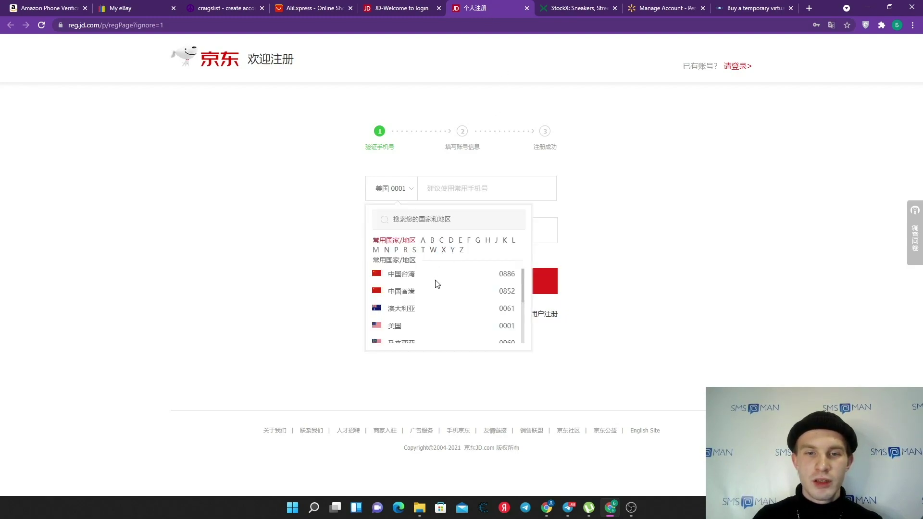
pyautogui.scroll(-3, 436, 286)
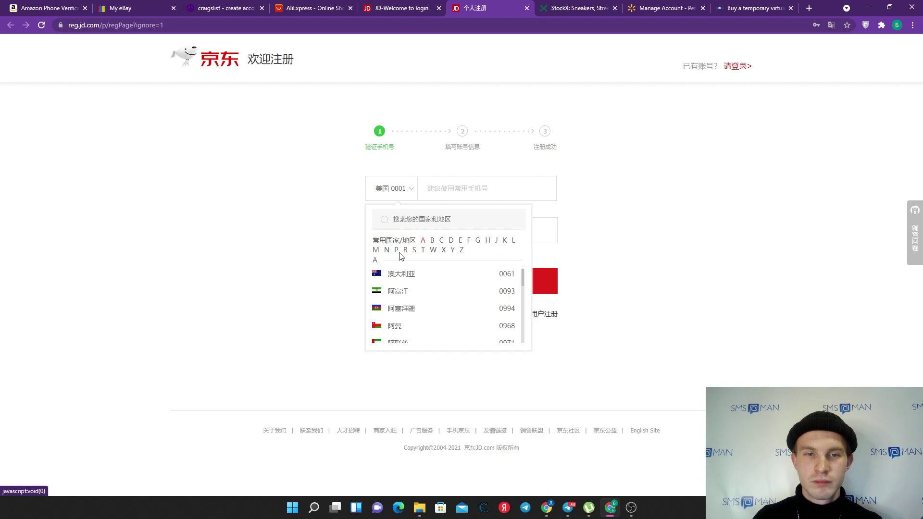
pyautogui.scroll(-2, 439, 278)
pyautogui.scroll(-4, 439, 295)
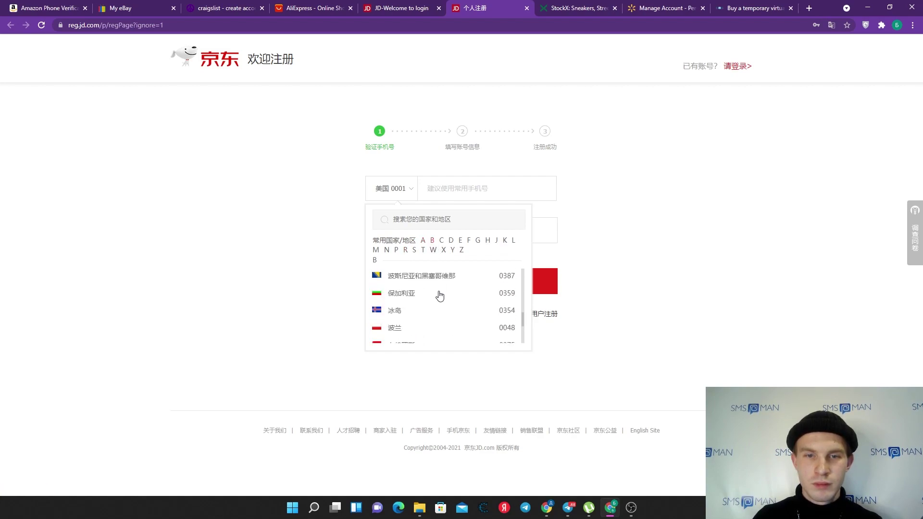
pyautogui.click(441, 241)
pyautogui.click(451, 239)
pyautogui.click(460, 240)
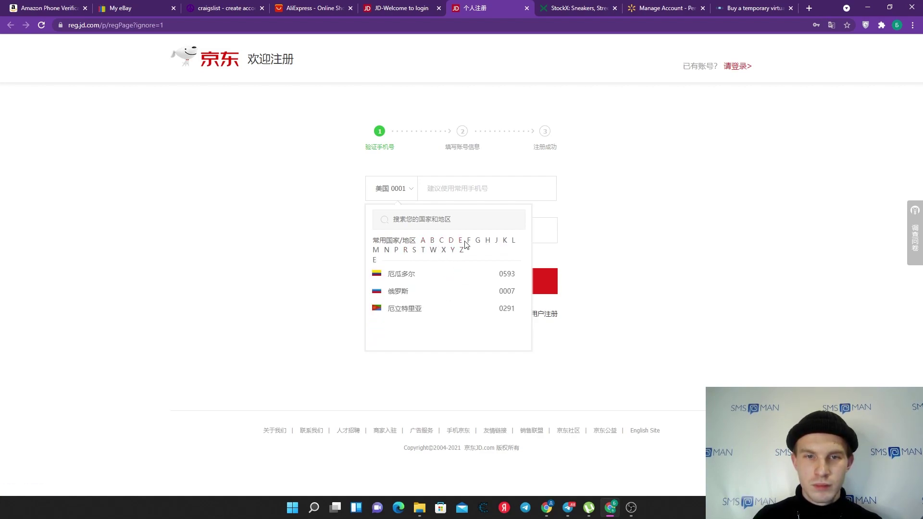
pyautogui.click(469, 239)
pyautogui.click(476, 240)
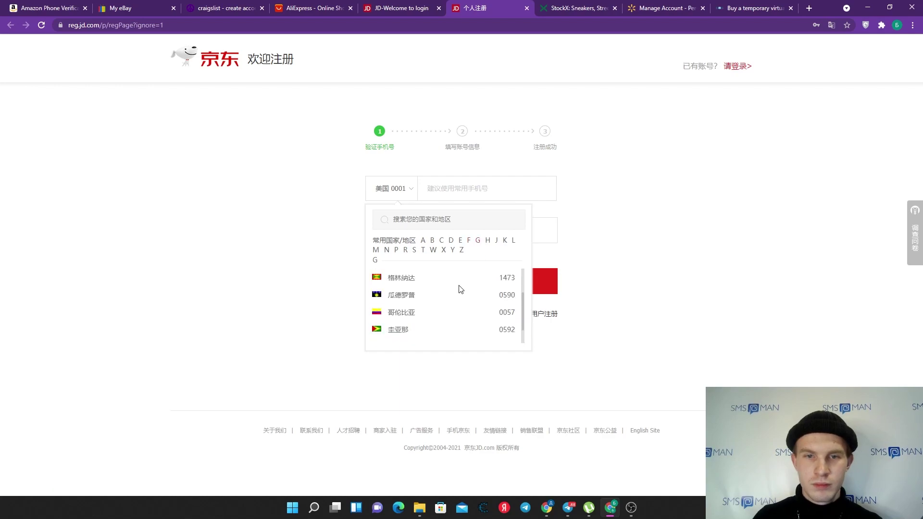
pyautogui.click(487, 240)
# Continue the letter index through R, S and T to reach the Y countries with 越南 0084
pyautogui.scroll(-1, 460, 296)
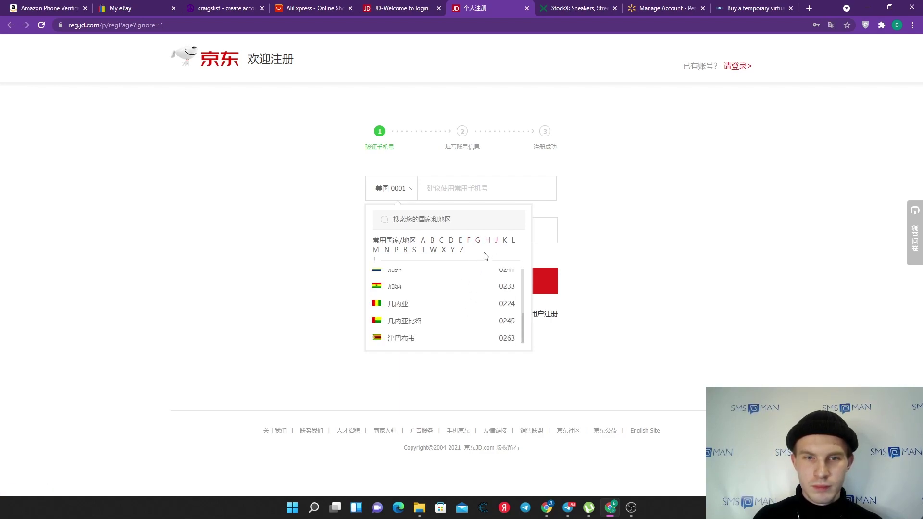
pyautogui.scroll(-5, 461, 297)
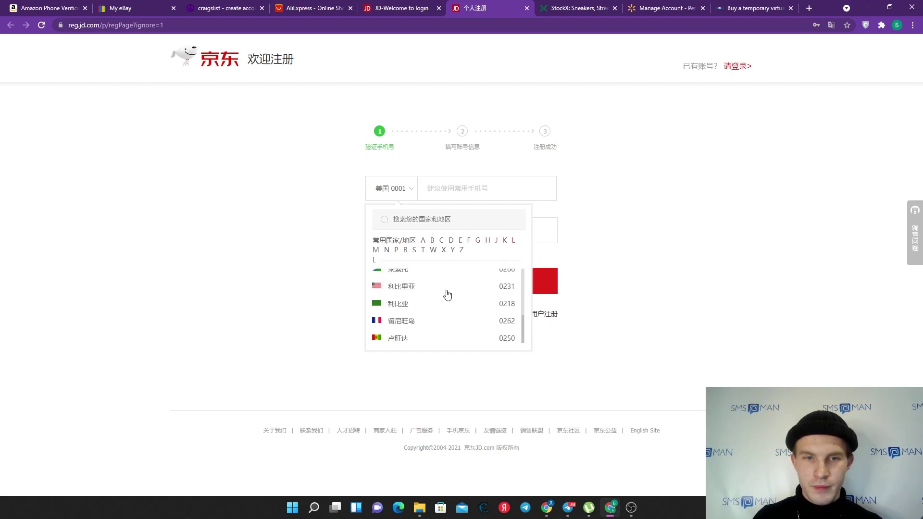
pyautogui.scroll(-10, 447, 295)
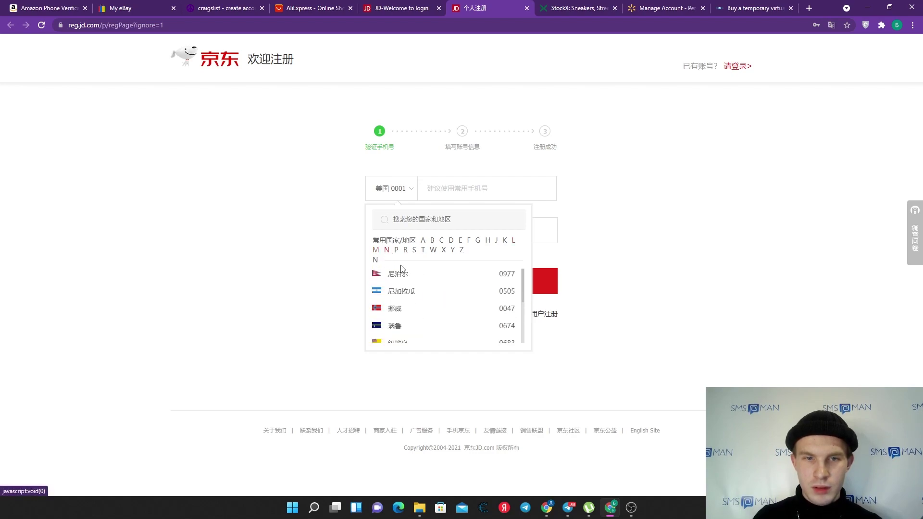
pyautogui.click(405, 250)
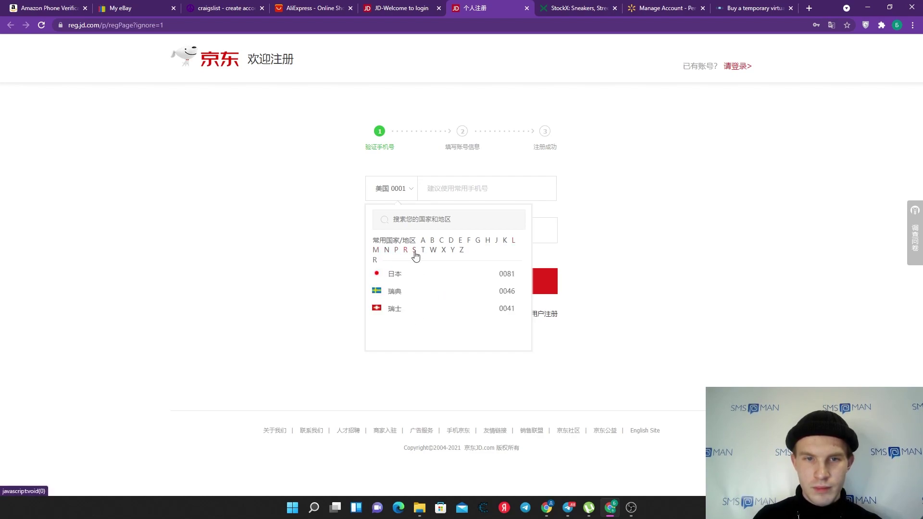
pyautogui.click(414, 251)
pyautogui.scroll(-2, 436, 282)
pyautogui.click(423, 251)
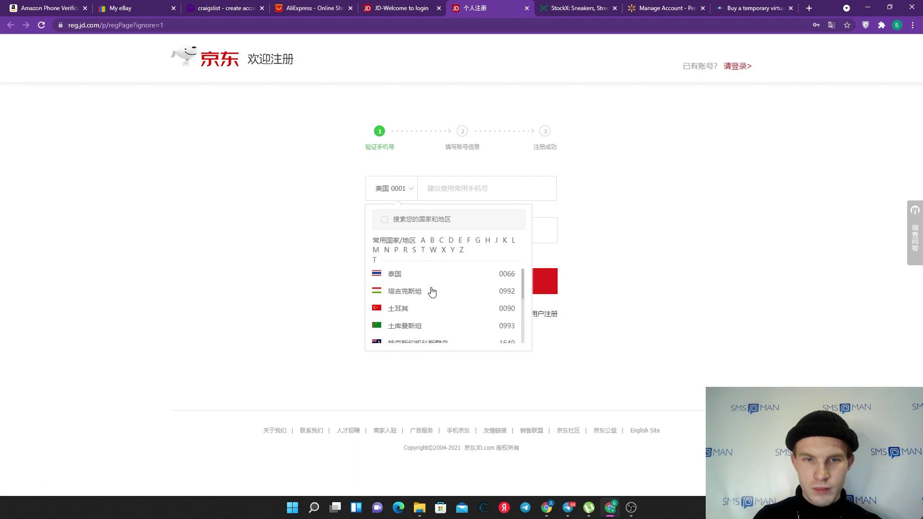
pyautogui.scroll(-8, 432, 292)
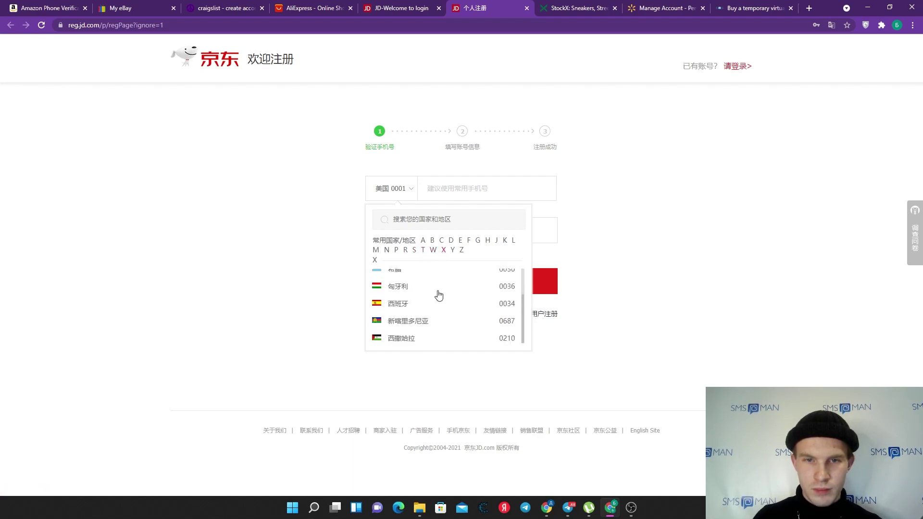
pyautogui.click(453, 250)
# Pick Vietnam 0084 and paste the purchased number, deleting its leading 84 prefix
pyautogui.click(437, 290)
pyautogui.click(450, 191)
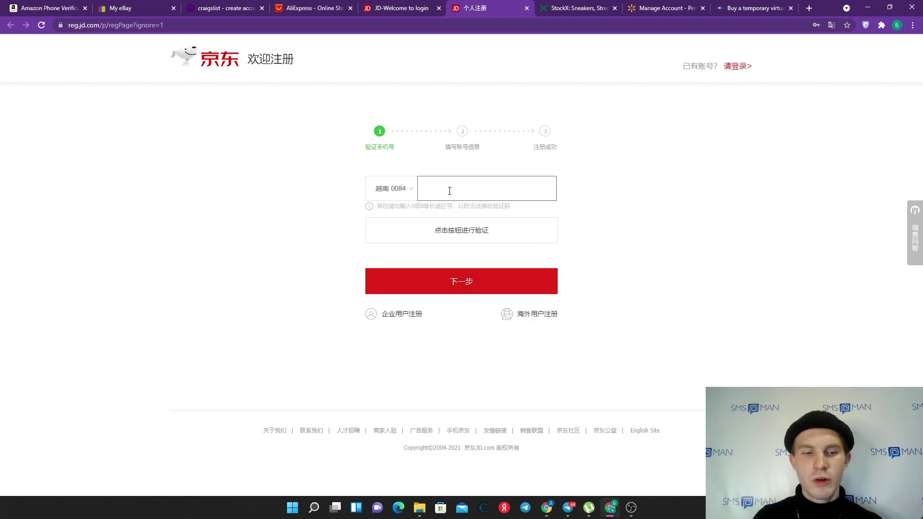
pyautogui.hotkey('ctrl', 'v')
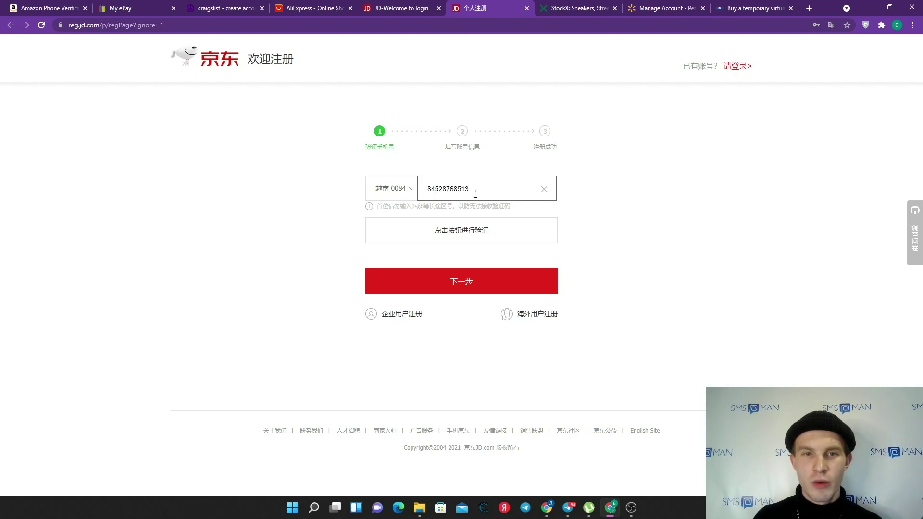
pyautogui.press('Home')
pyautogui.press('Delete')
pyautogui.press('Delete')
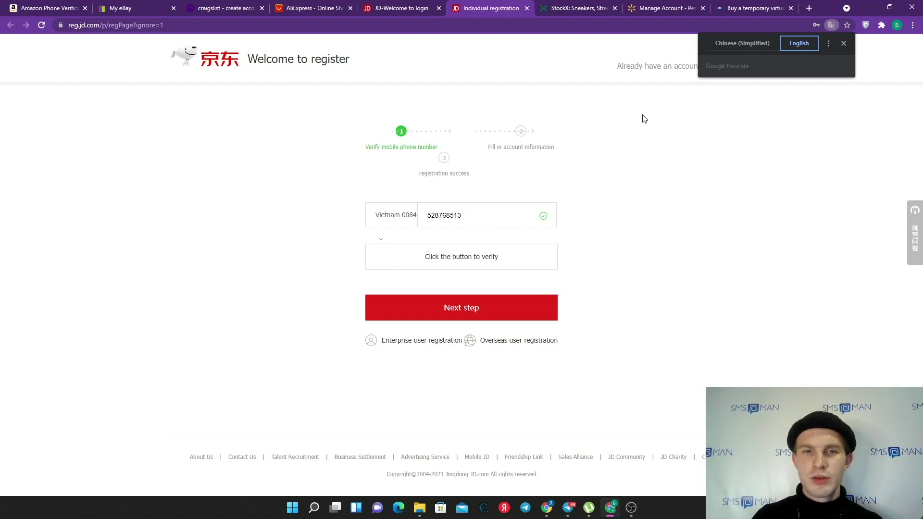
# Solve the slider puzzle check and request the SMS verification code
pyautogui.click(477, 261)
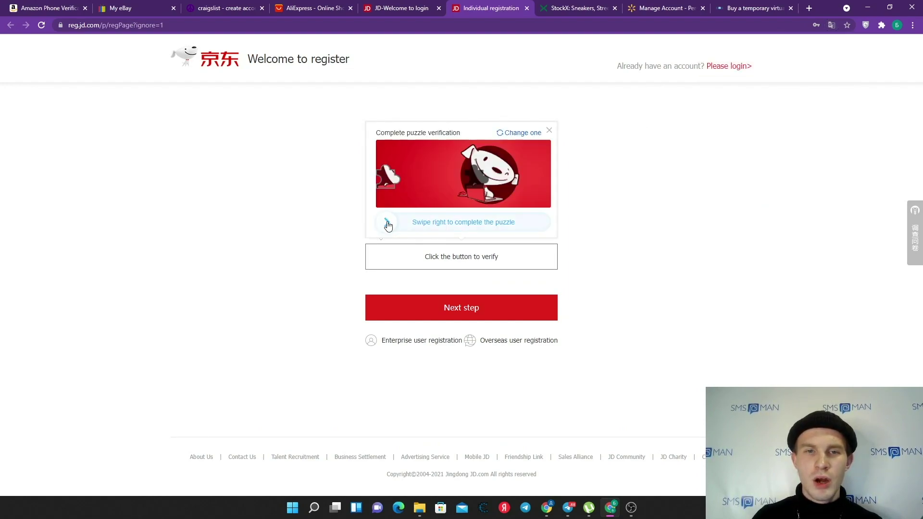
pyautogui.moveTo(385, 222); pyautogui.dragTo(482, 225)
pyautogui.moveTo(392, 223); pyautogui.dragTo(438, 224)
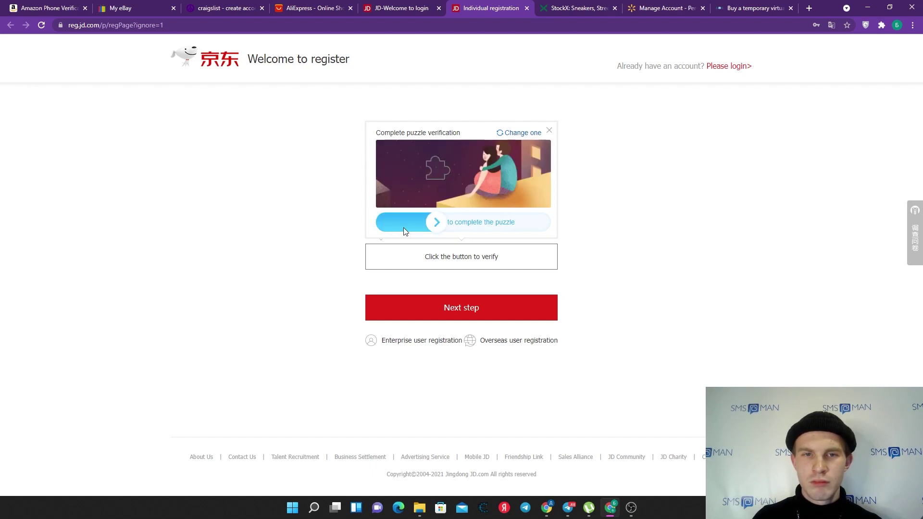
pyautogui.click(469, 315)
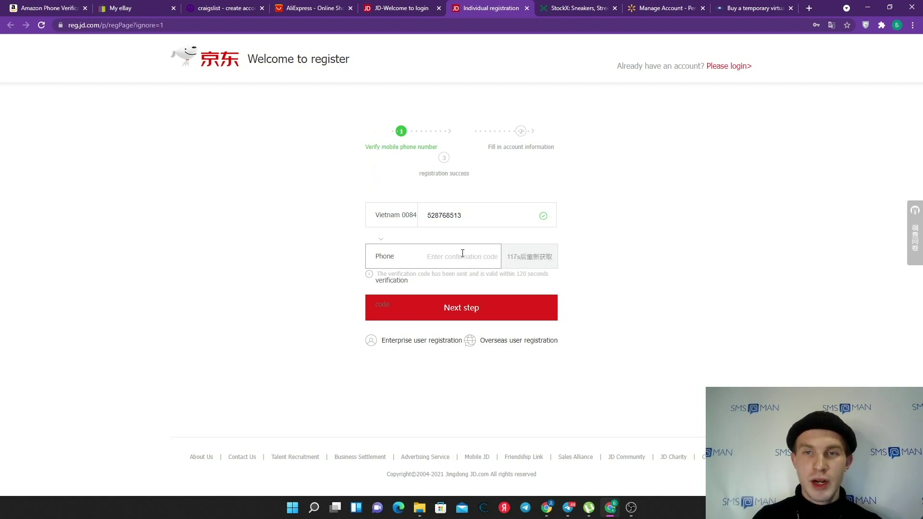
# Check SMS-Man twice for the JD code SMS, then return to Walmart's Personal info page
pyautogui.click(726, 9)
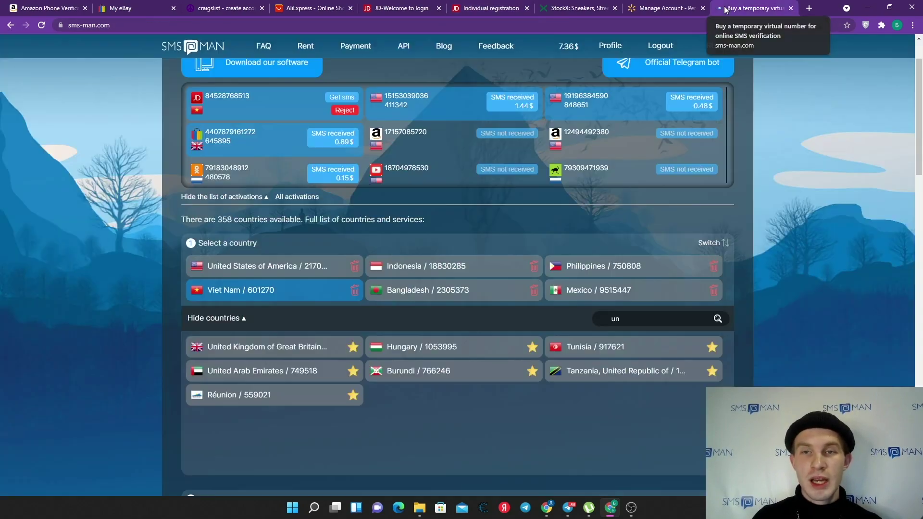
pyautogui.click(348, 99)
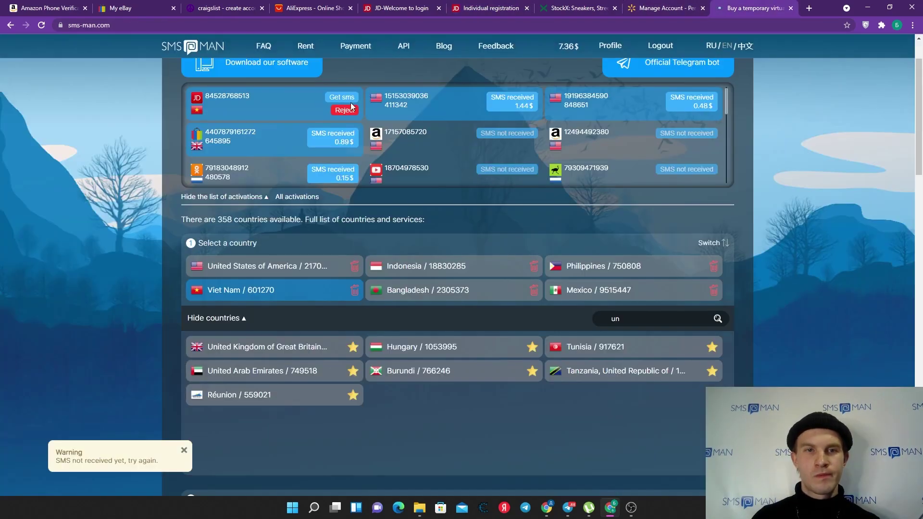
pyautogui.click(350, 99)
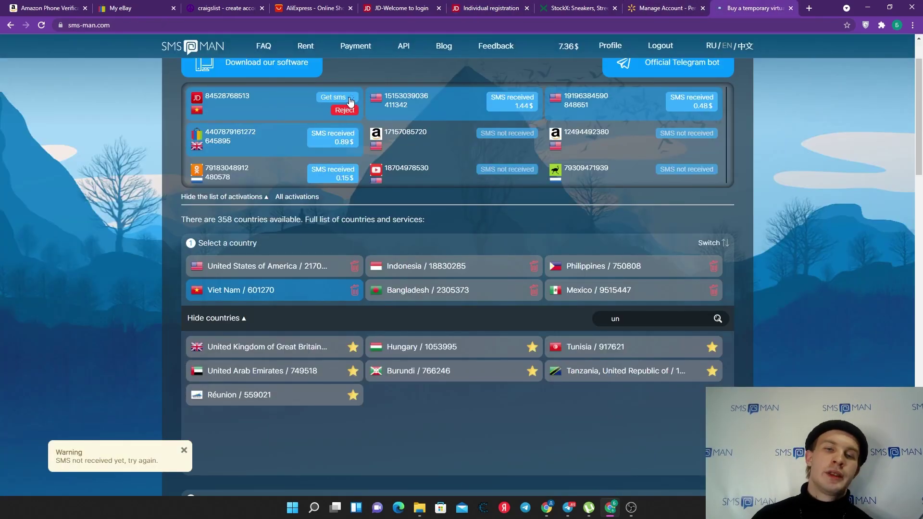
pyautogui.hotkey('ctrl', 'shift', 'Tab')
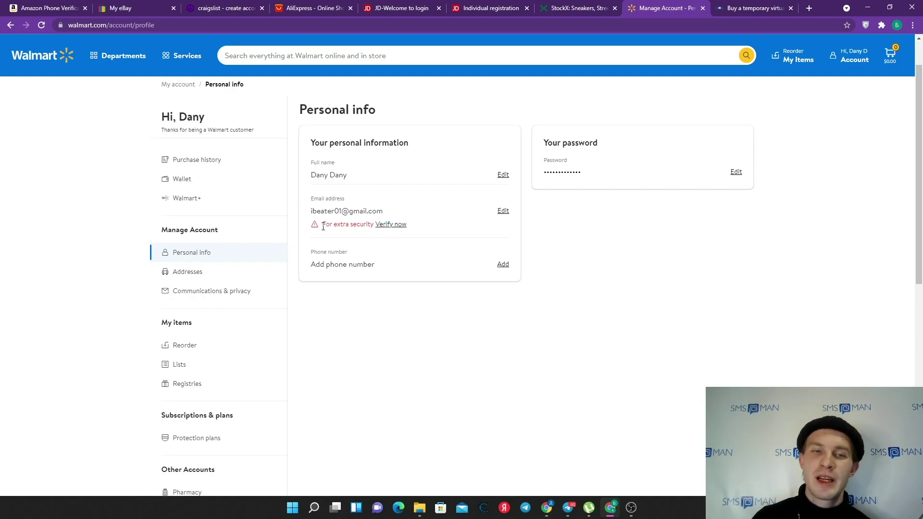
# Verify the account's email with the emailed code, then cancel the add-phone-number dialog
pyautogui.click(386, 224)
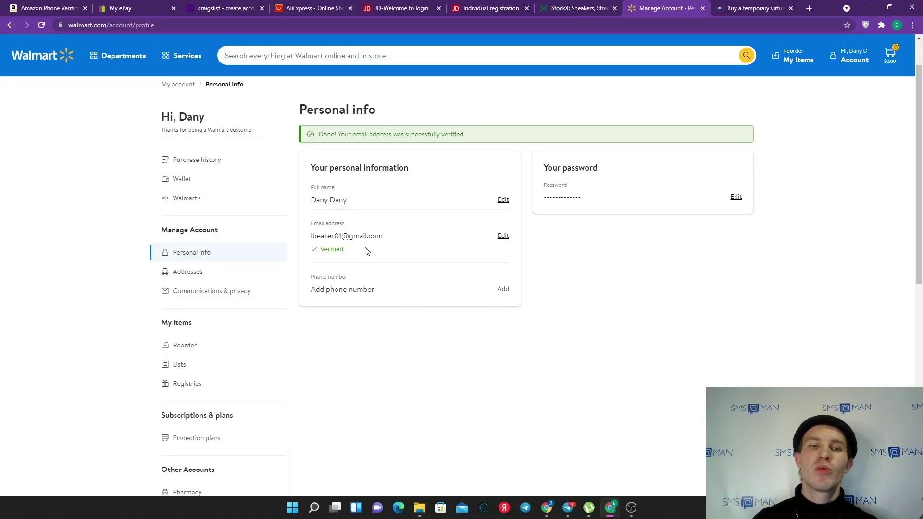
pyautogui.click(503, 289)
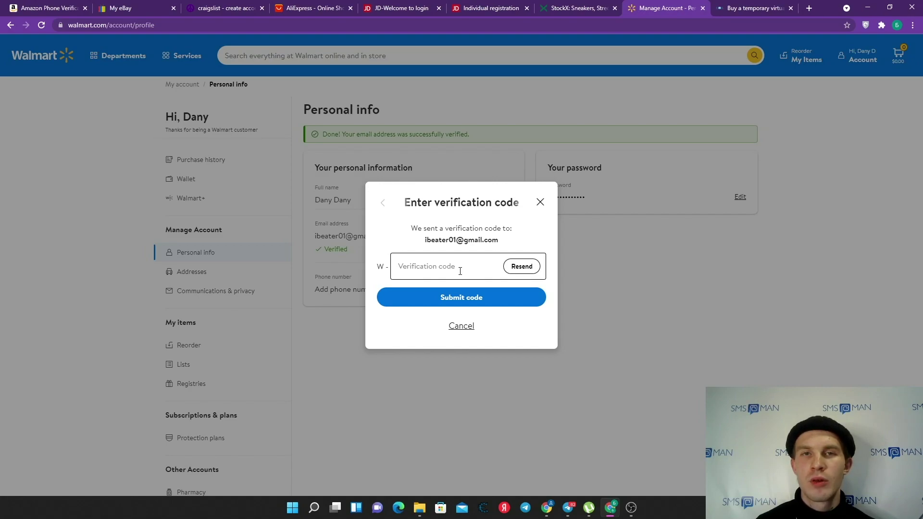
pyautogui.click(471, 326)
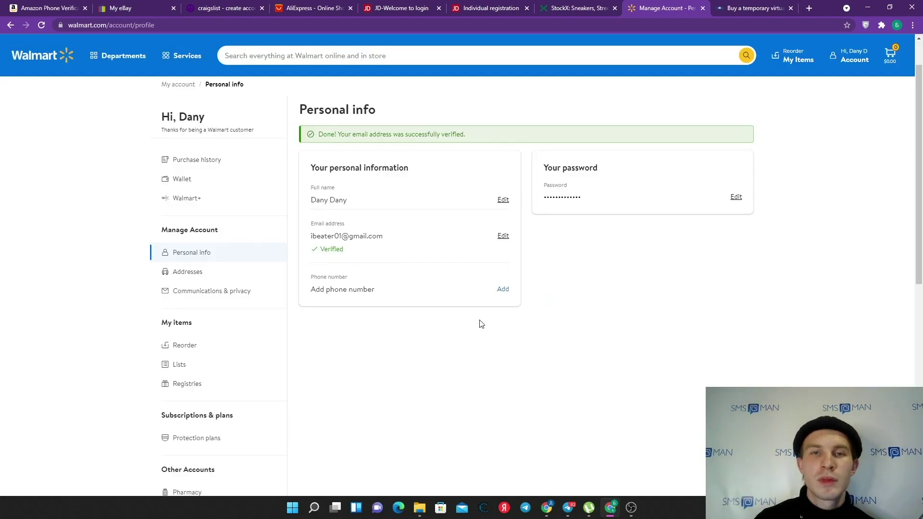